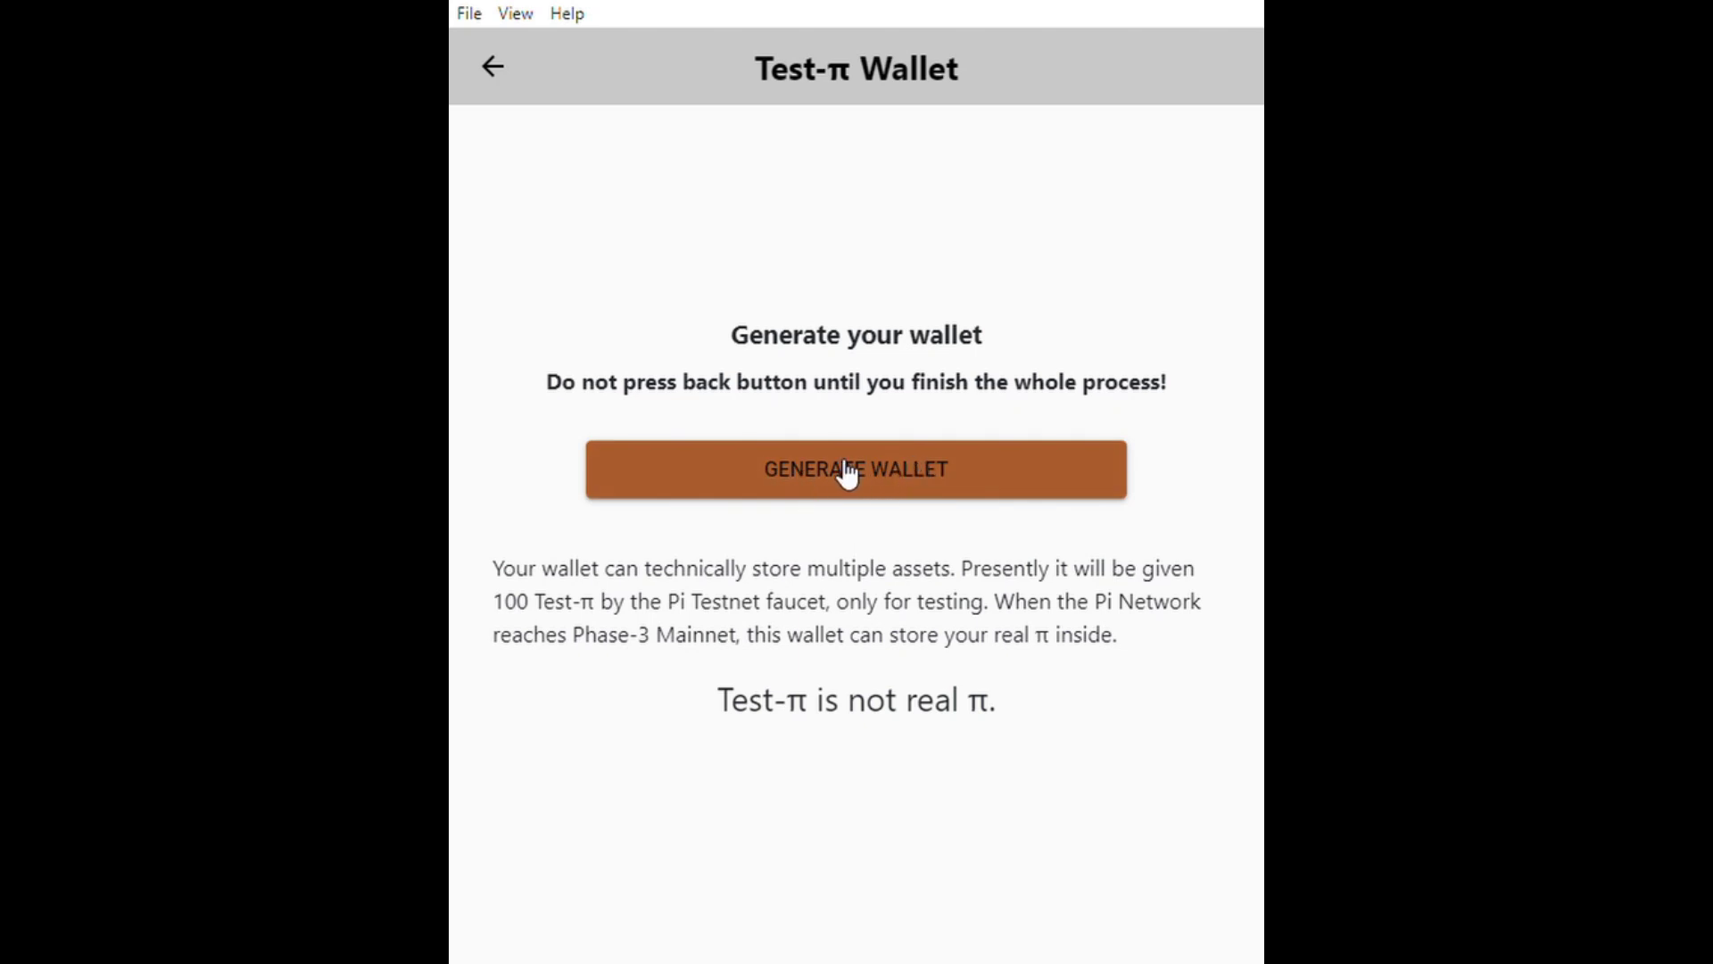
# Generate the wallet and view its settings page before going back to the home screen
pyautogui.click(843, 470)
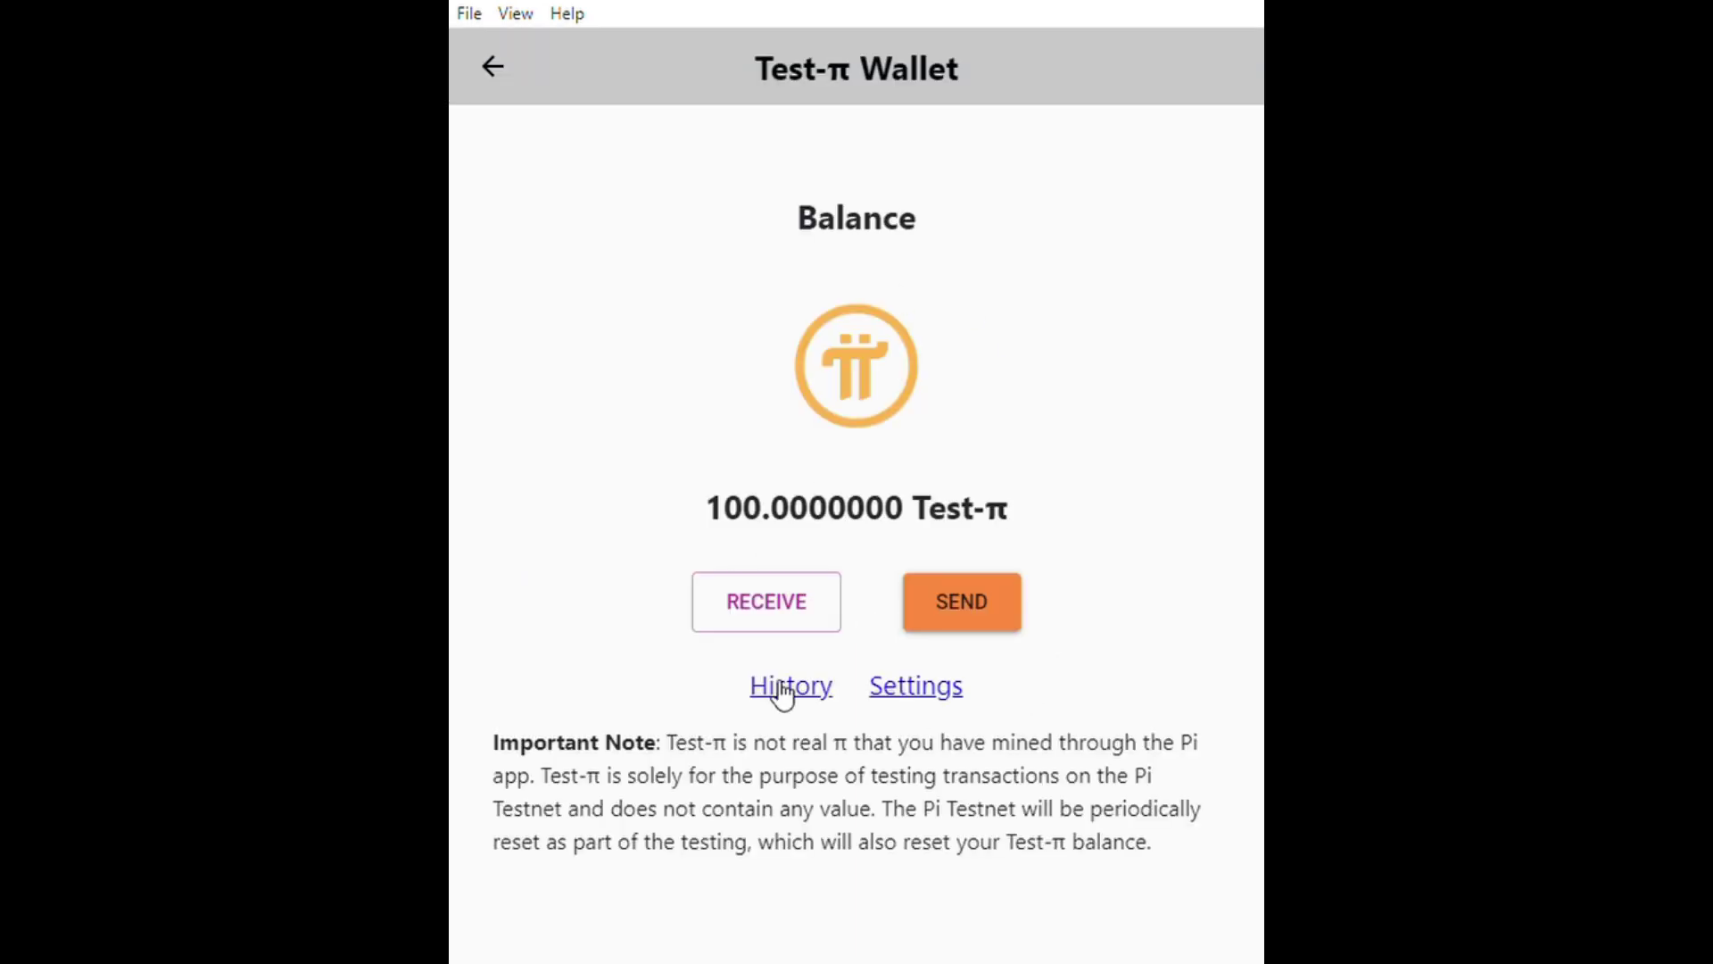
pyautogui.click(910, 686)
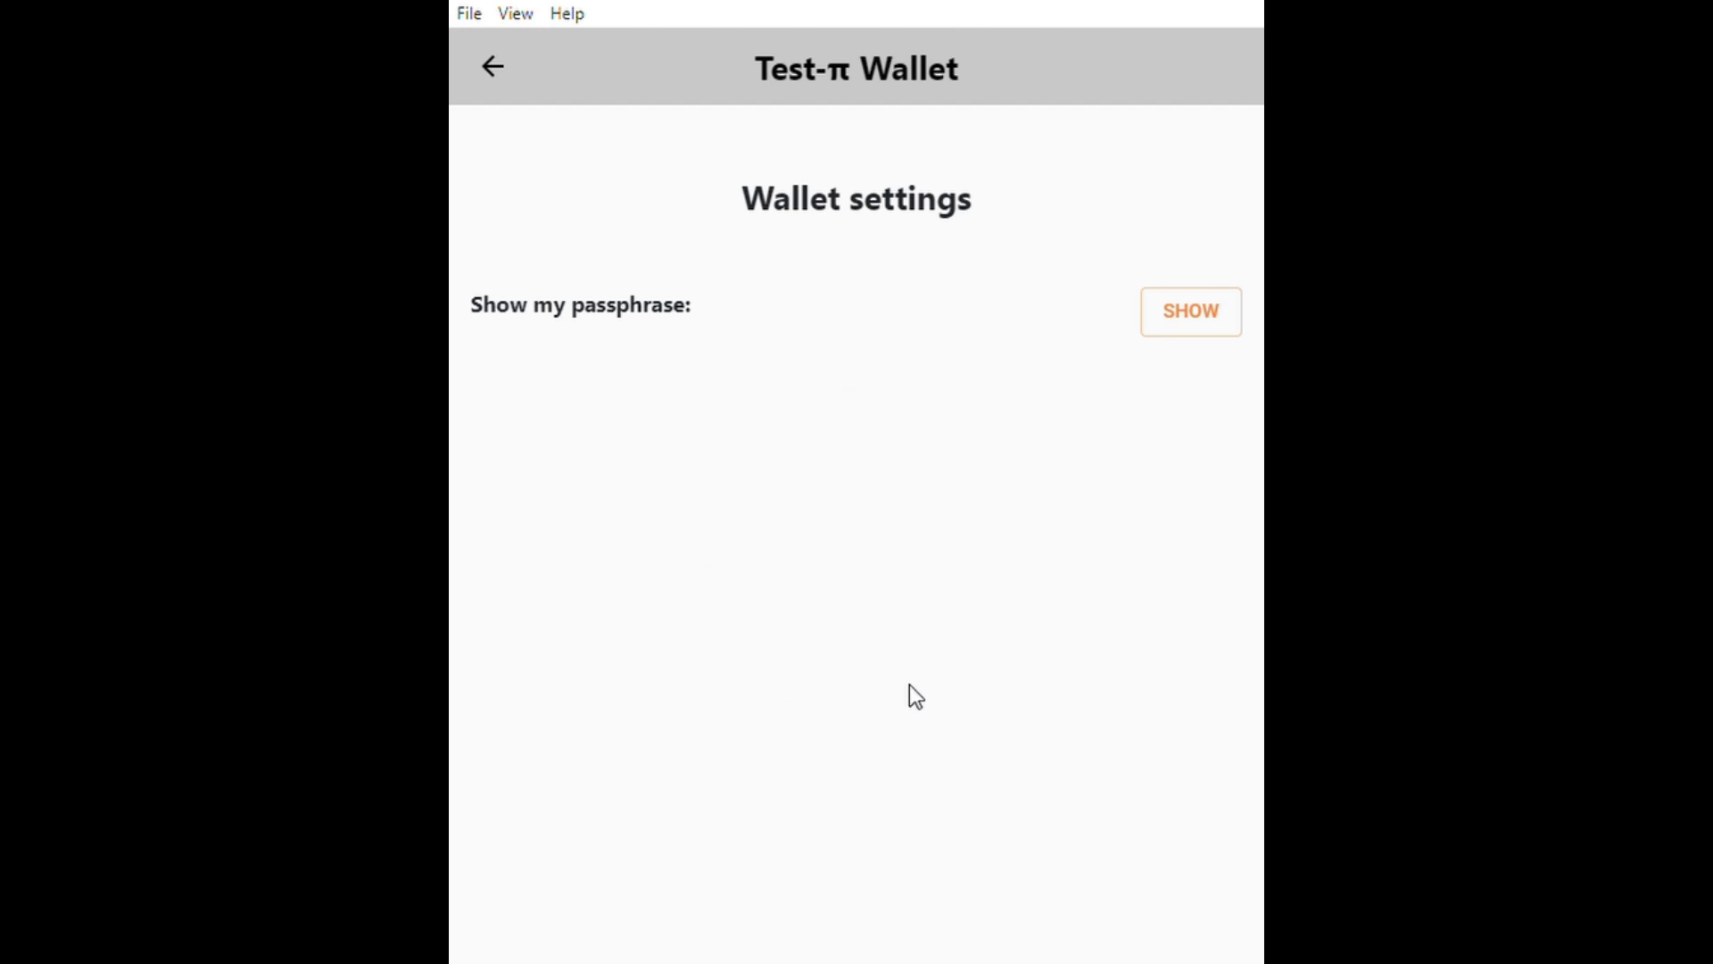
pyautogui.hotkey('alt', 'Left')
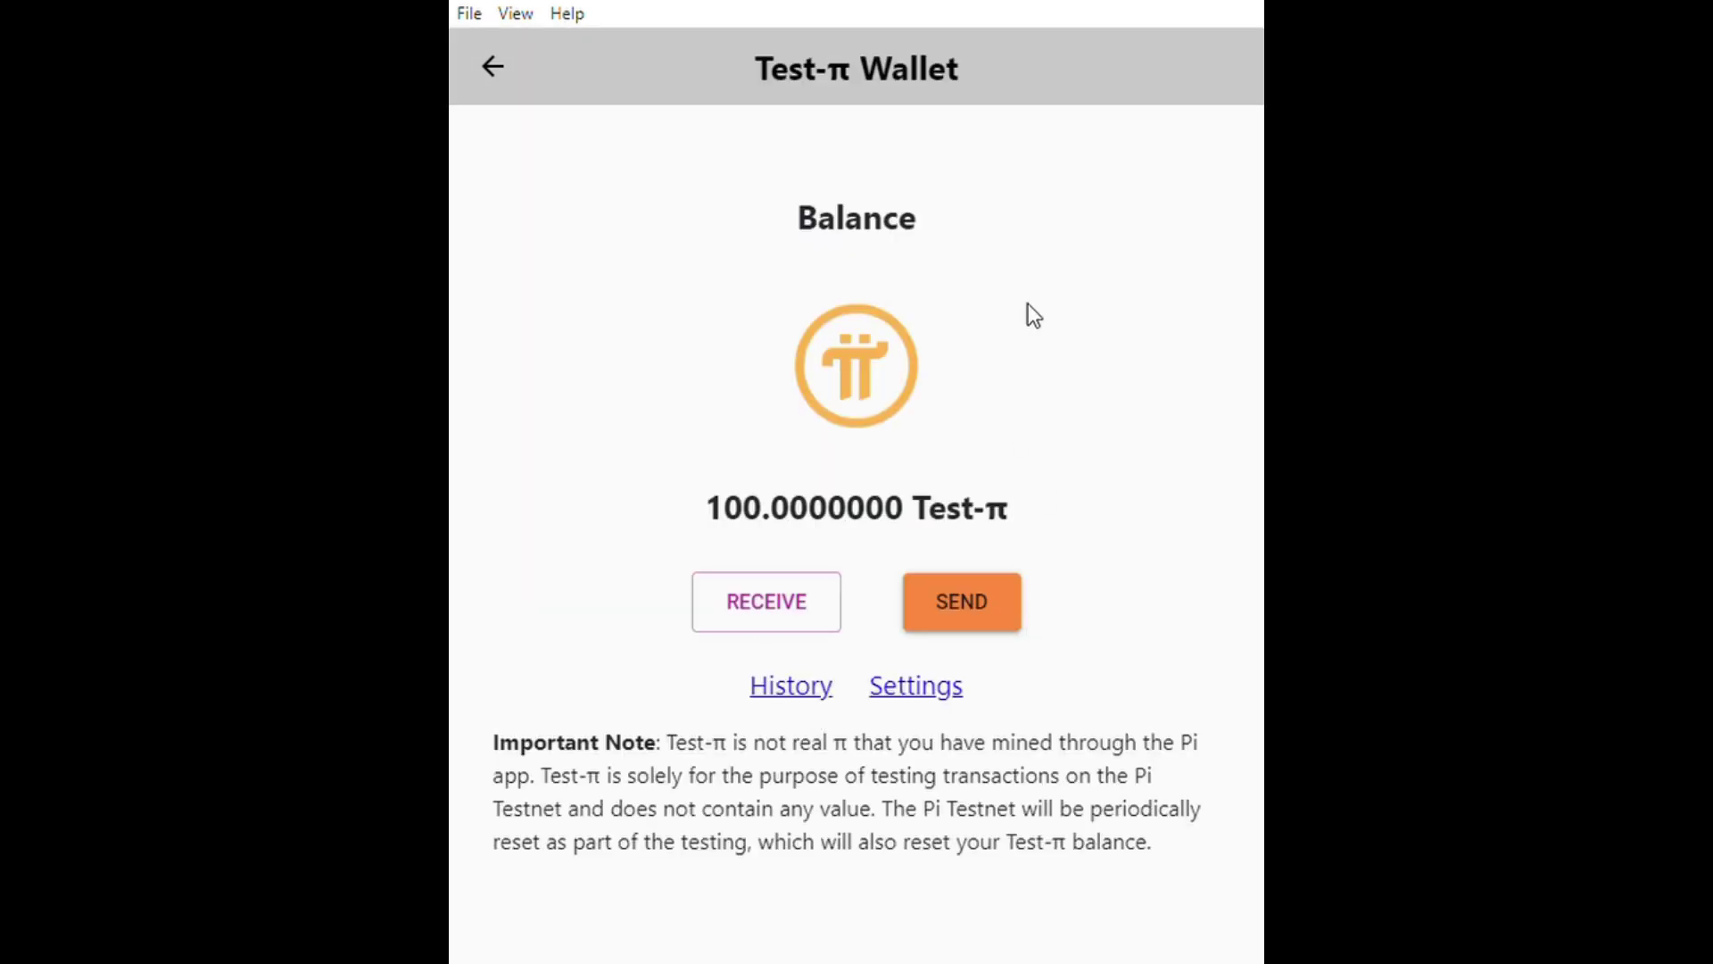
pyautogui.click(492, 67)
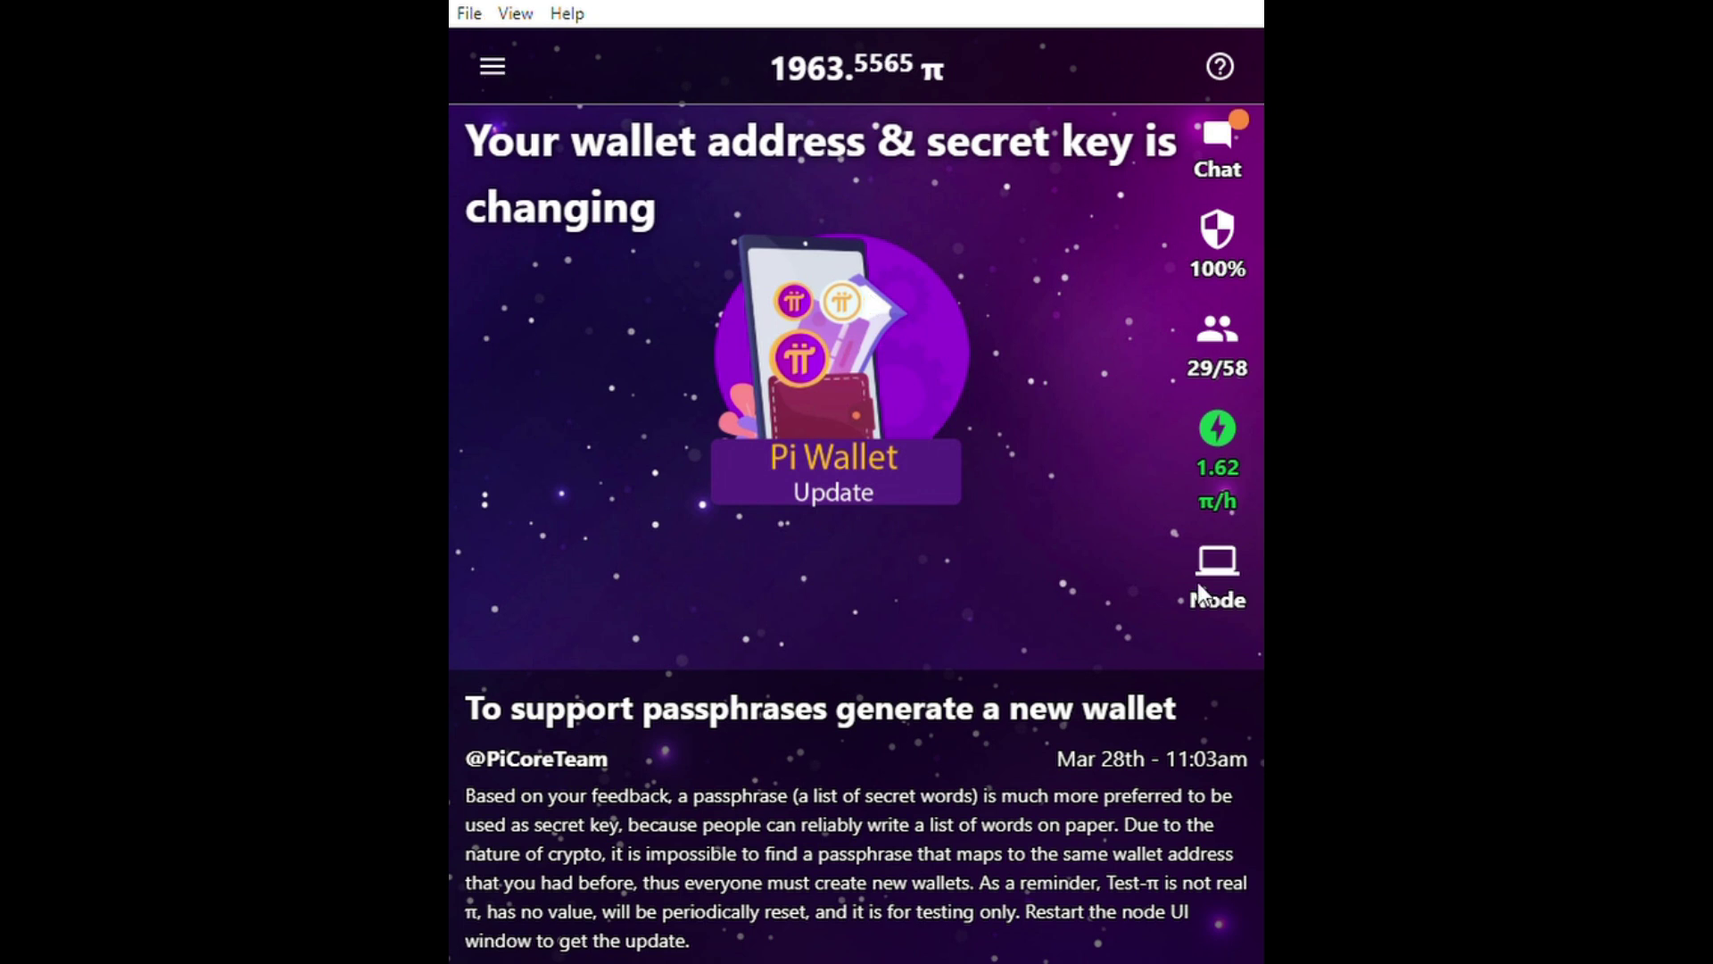
pyautogui.click(492, 67)
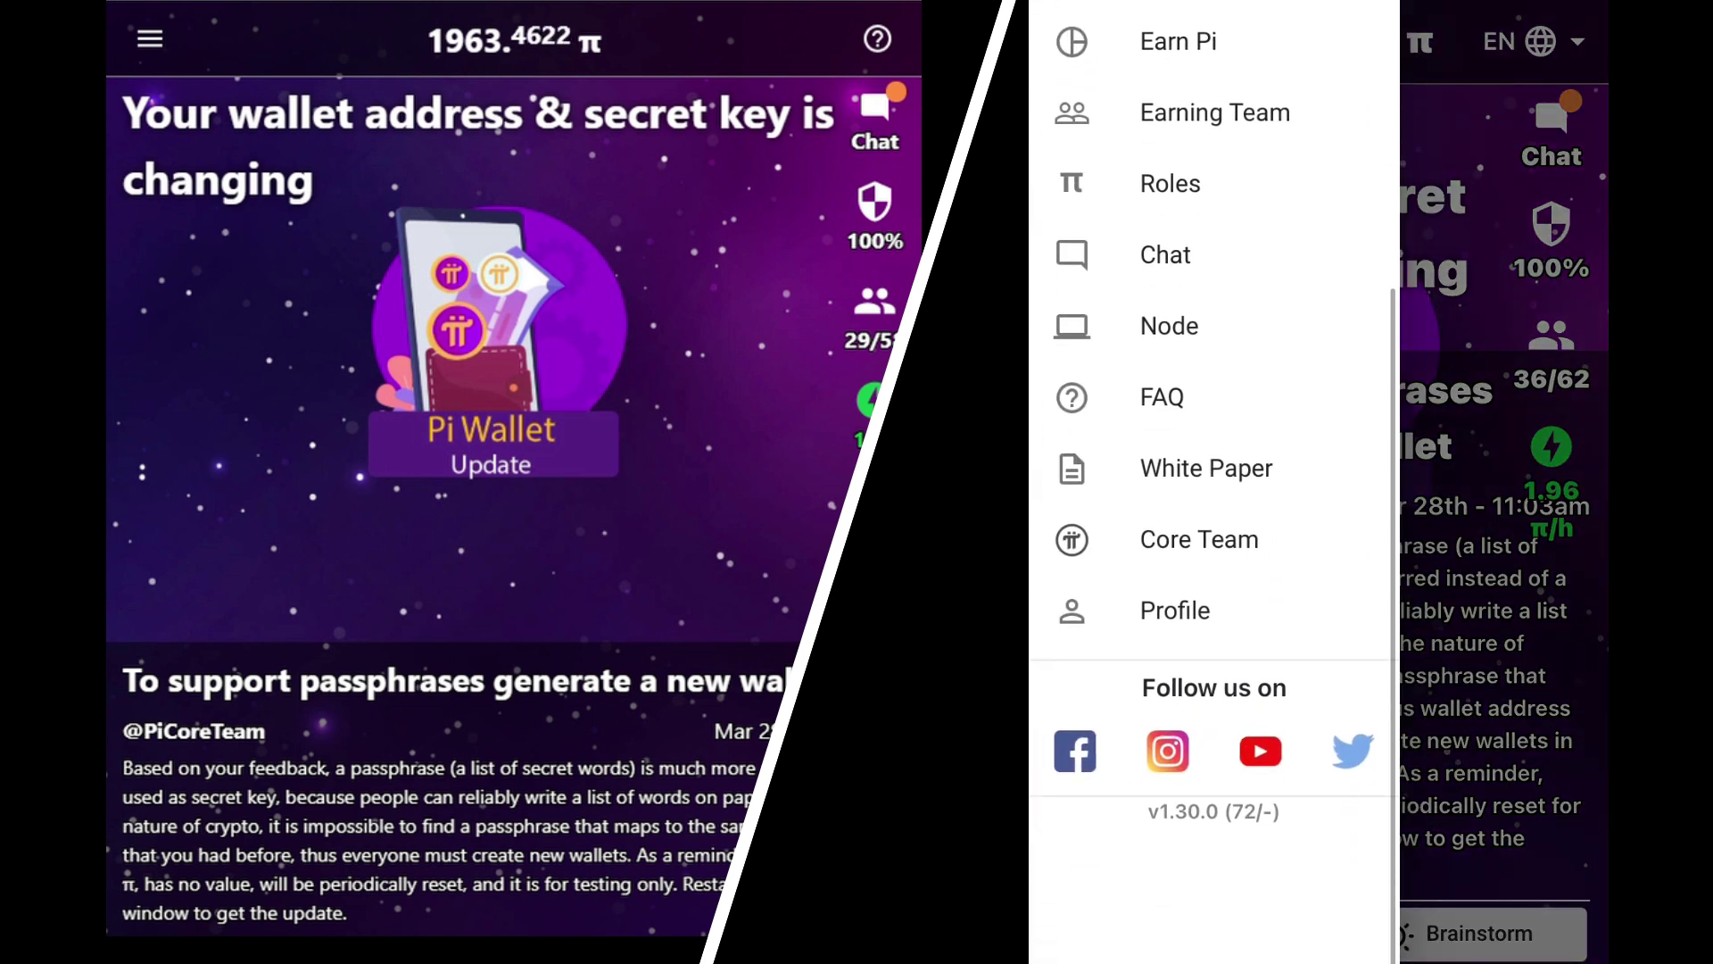
# Open the Test-π wallet page from the home screen and generate a new wallet
pyautogui.click(154, 49)
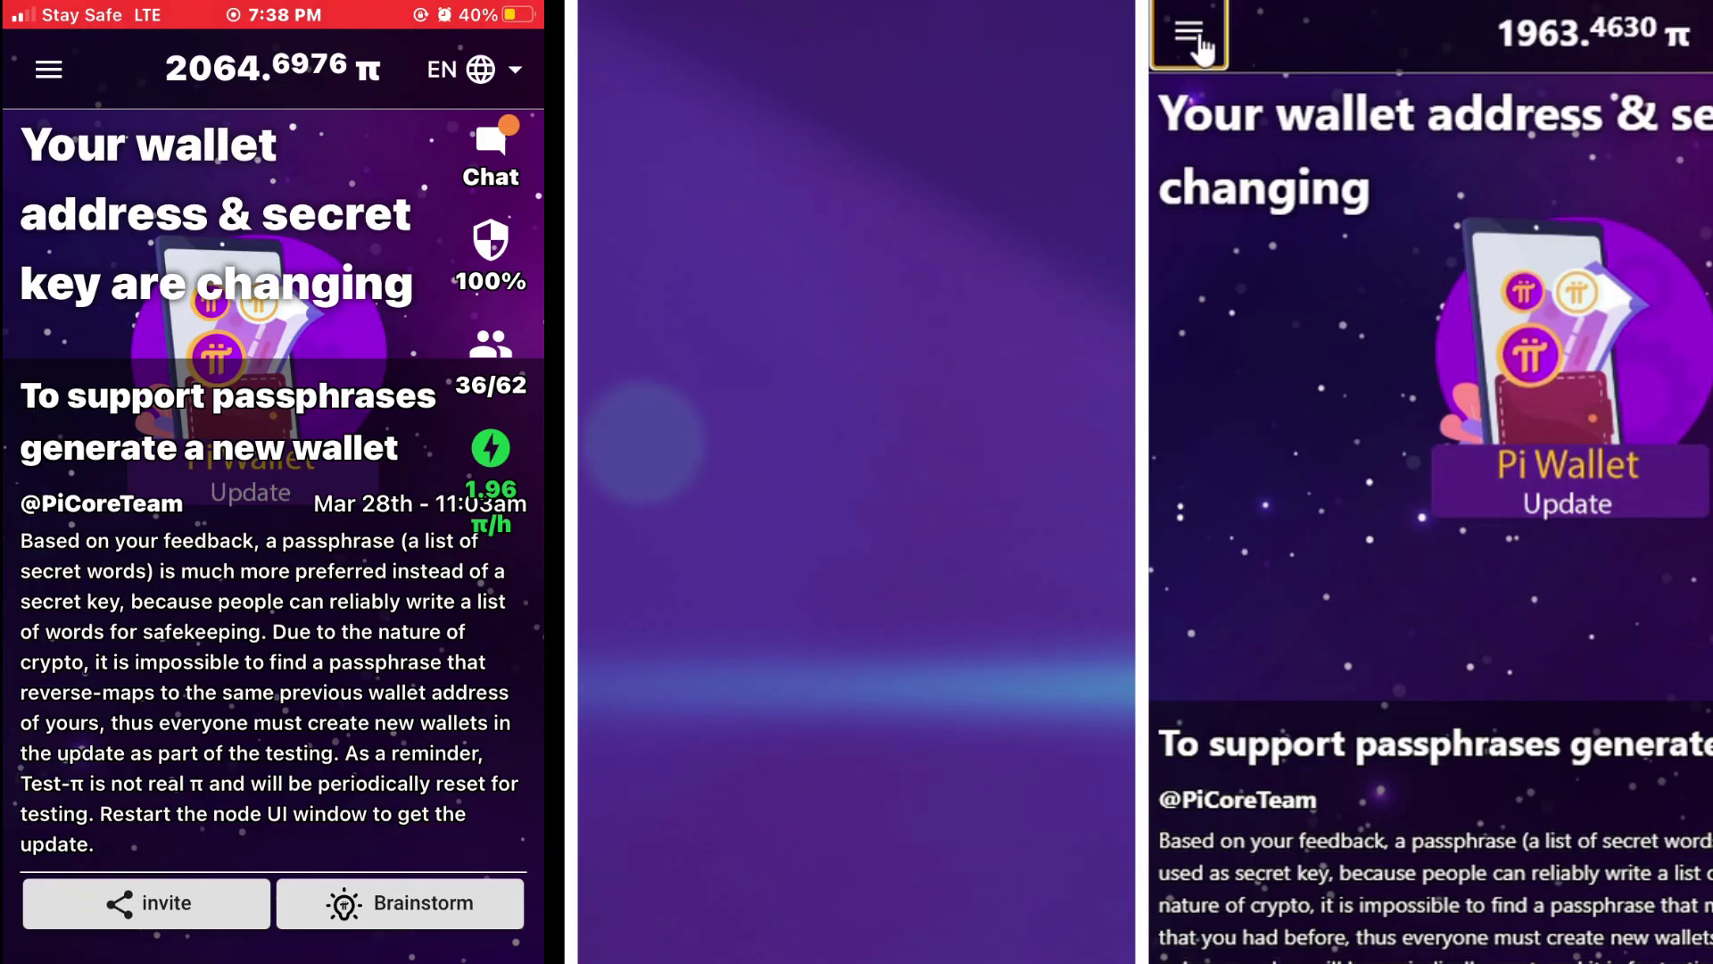
pyautogui.click(1186, 36)
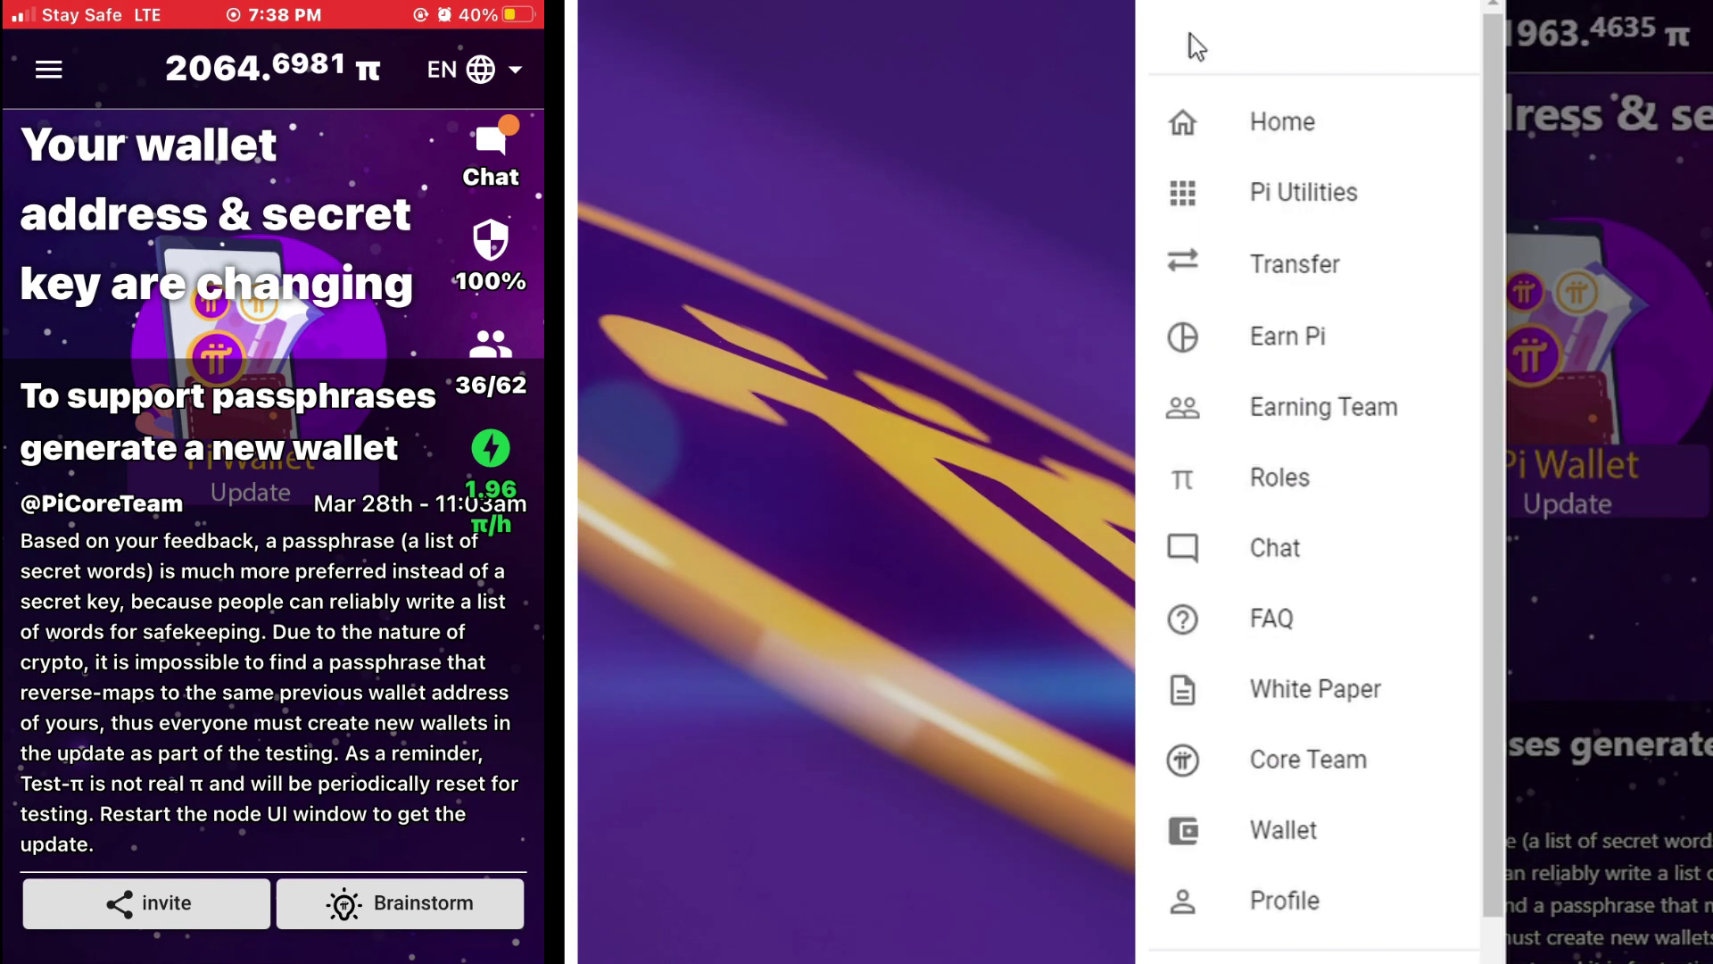
pyautogui.click(1298, 834)
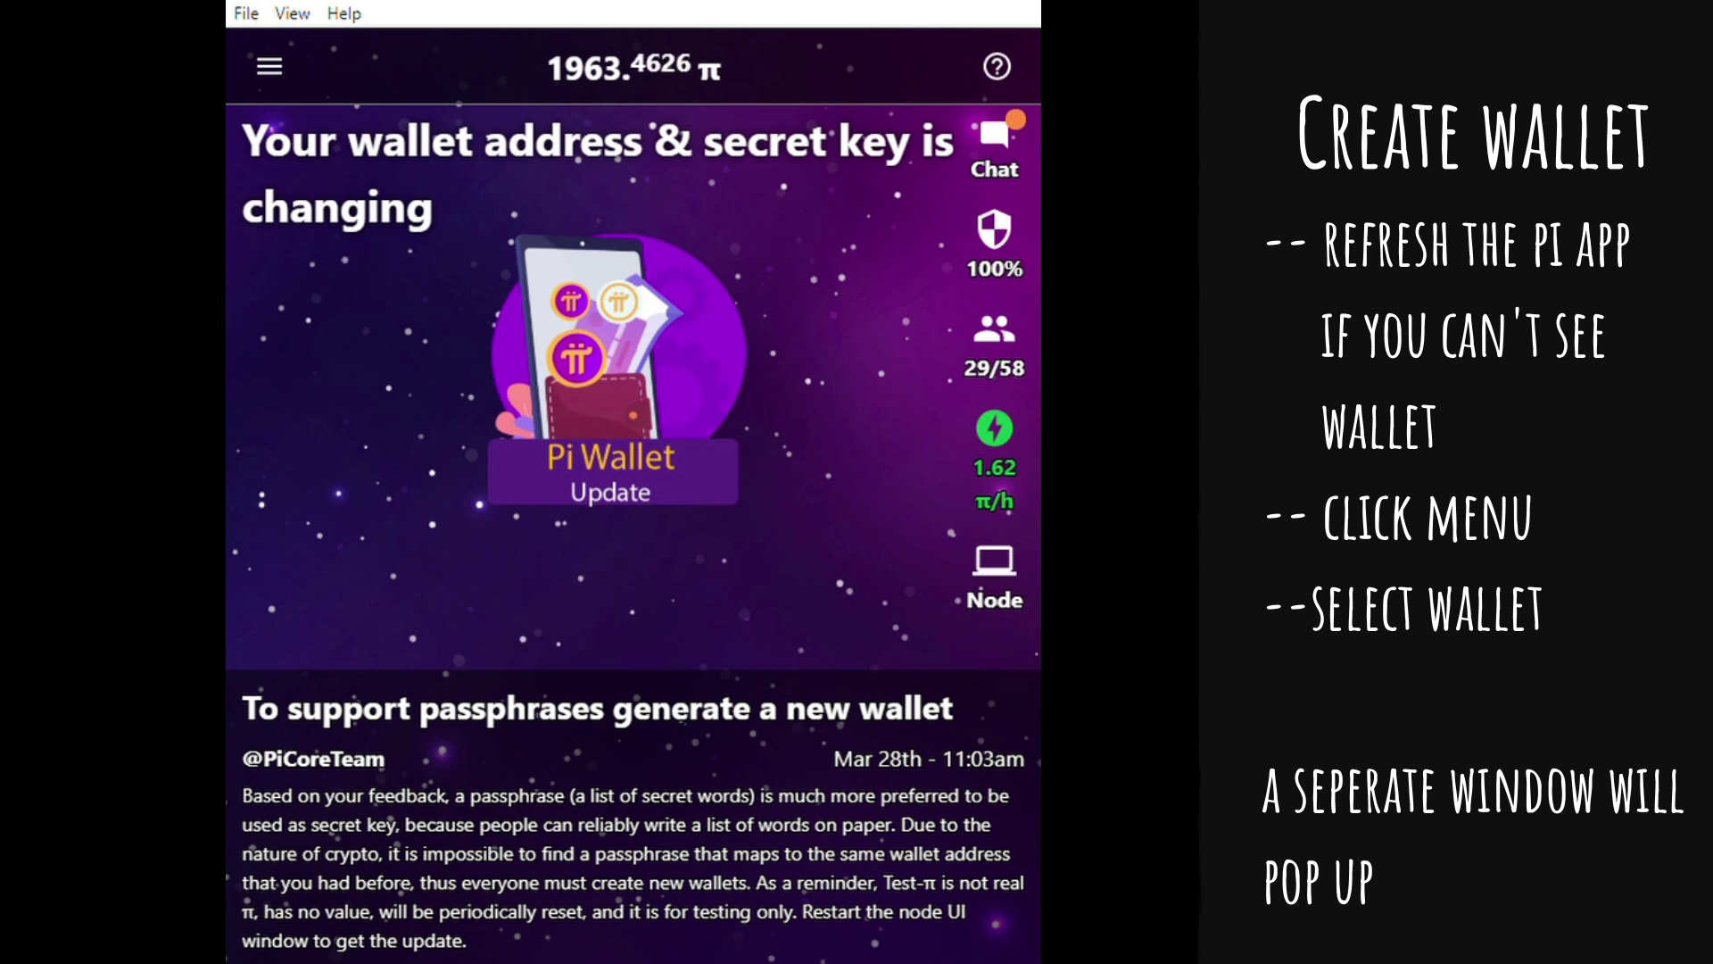
pyautogui.click(269, 70)
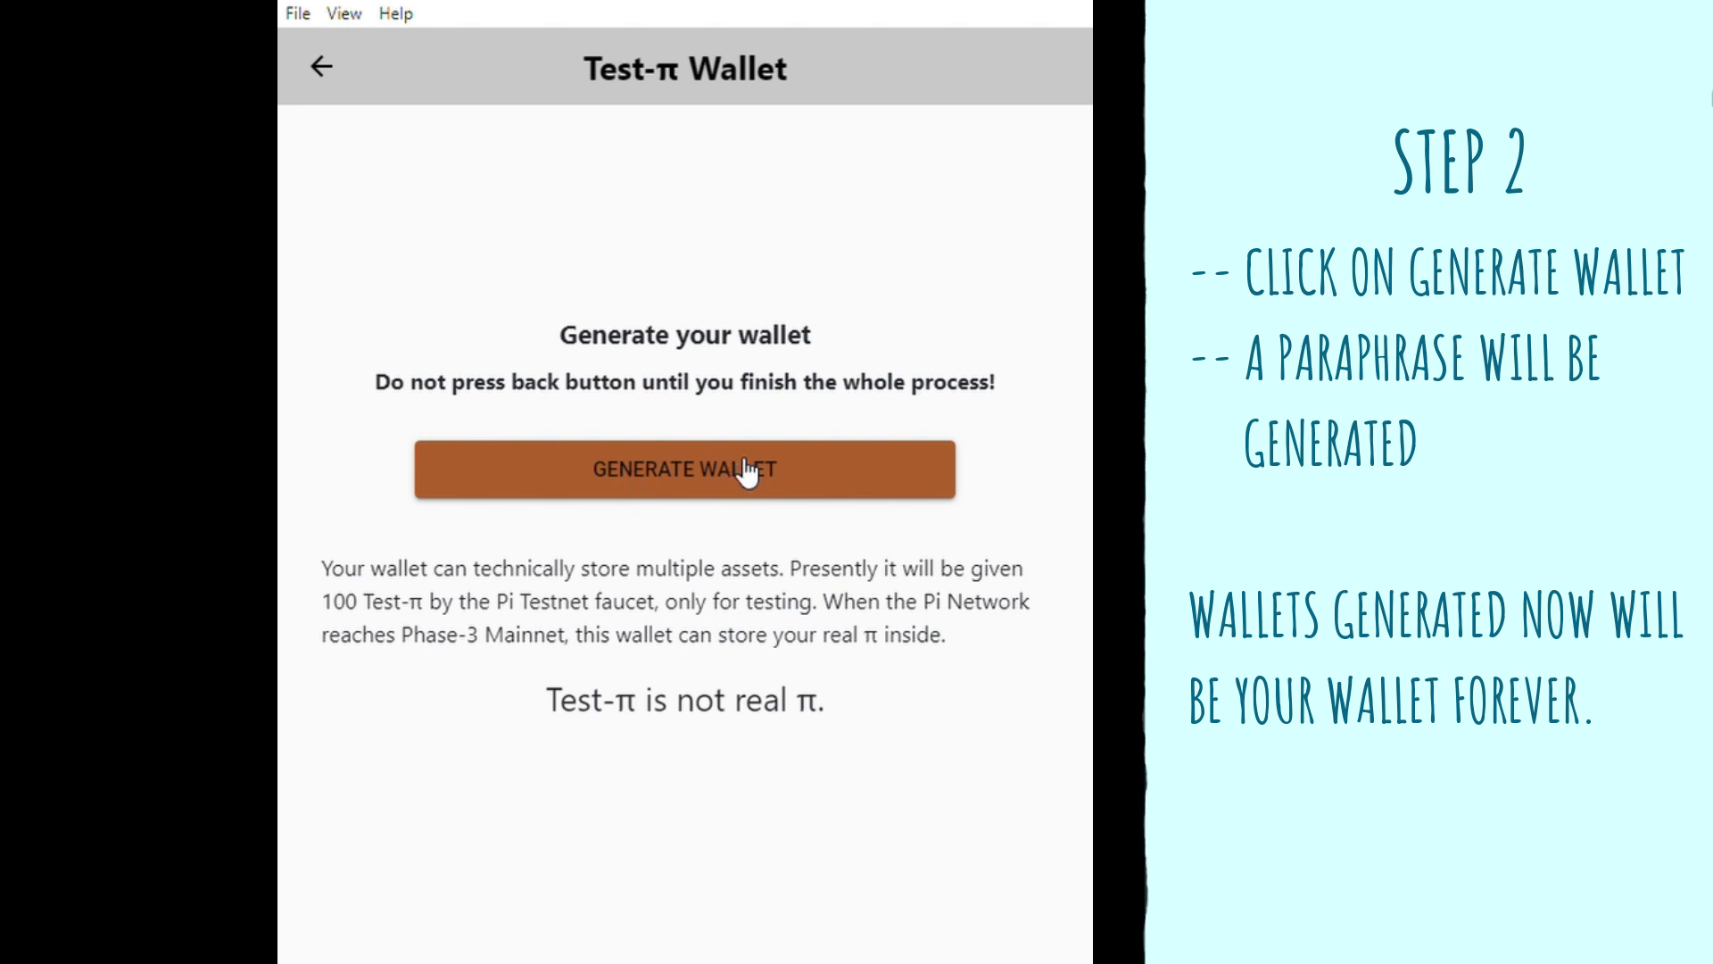
pyautogui.click(667, 467)
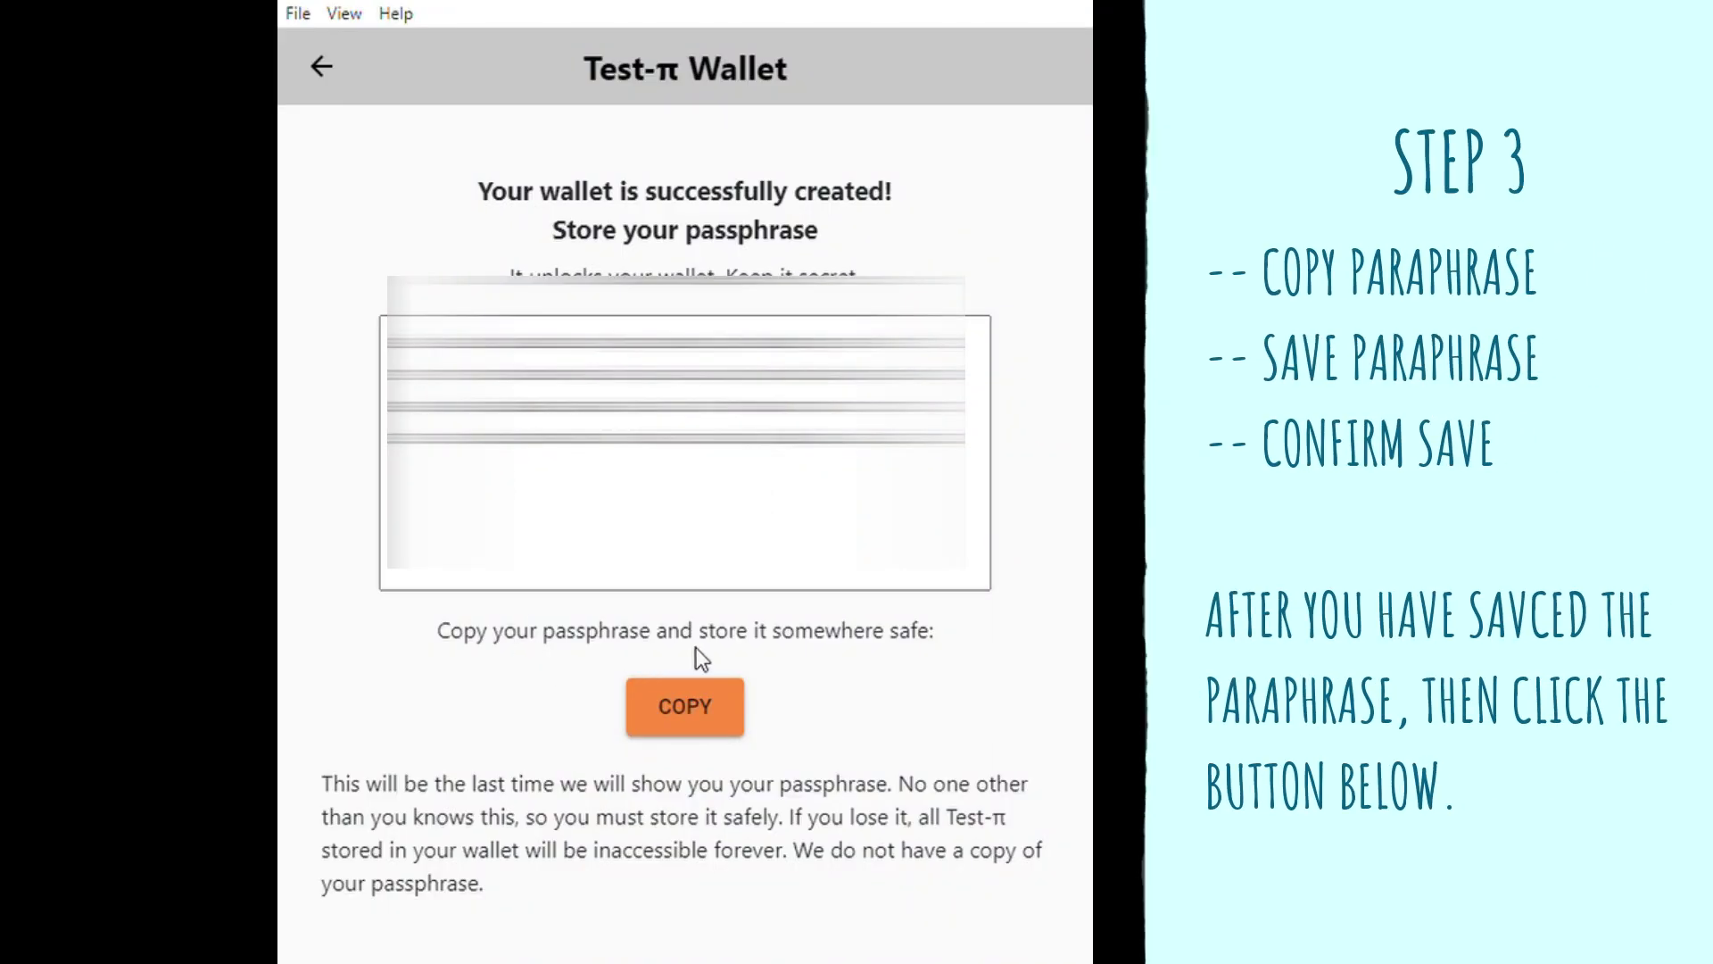
# Copy the passphrase and the wallet address, and continue with the wallet searchable by username
pyautogui.click(701, 705)
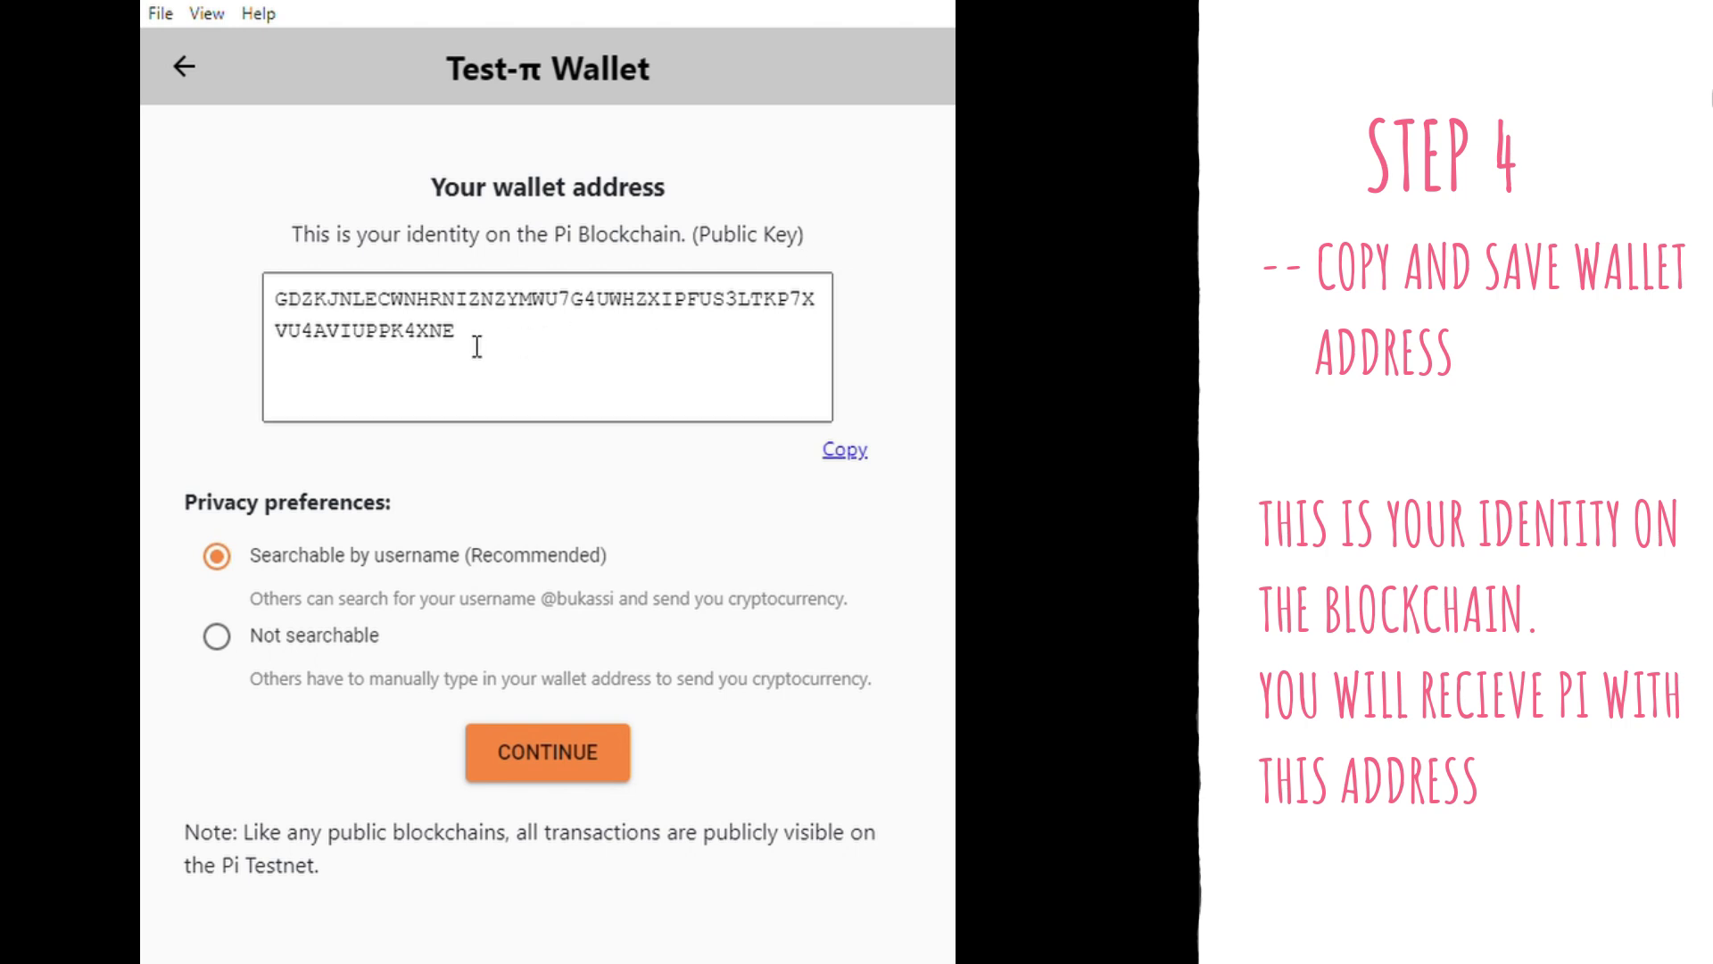
pyautogui.click(859, 457)
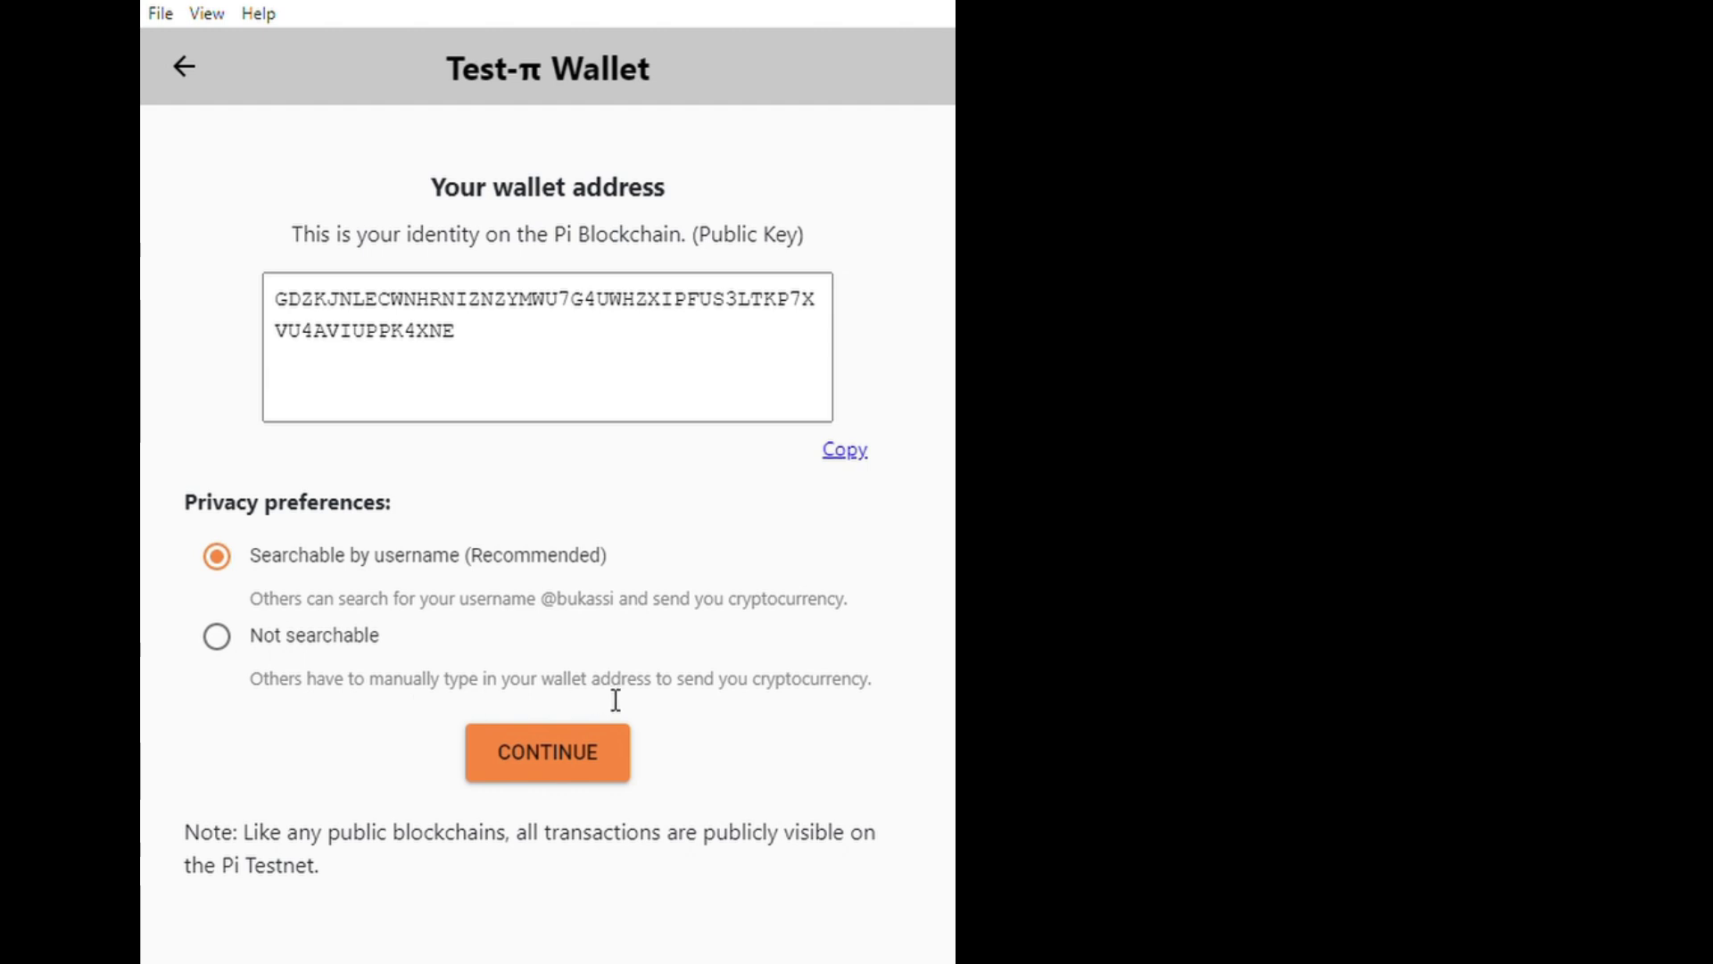
pyautogui.click(555, 750)
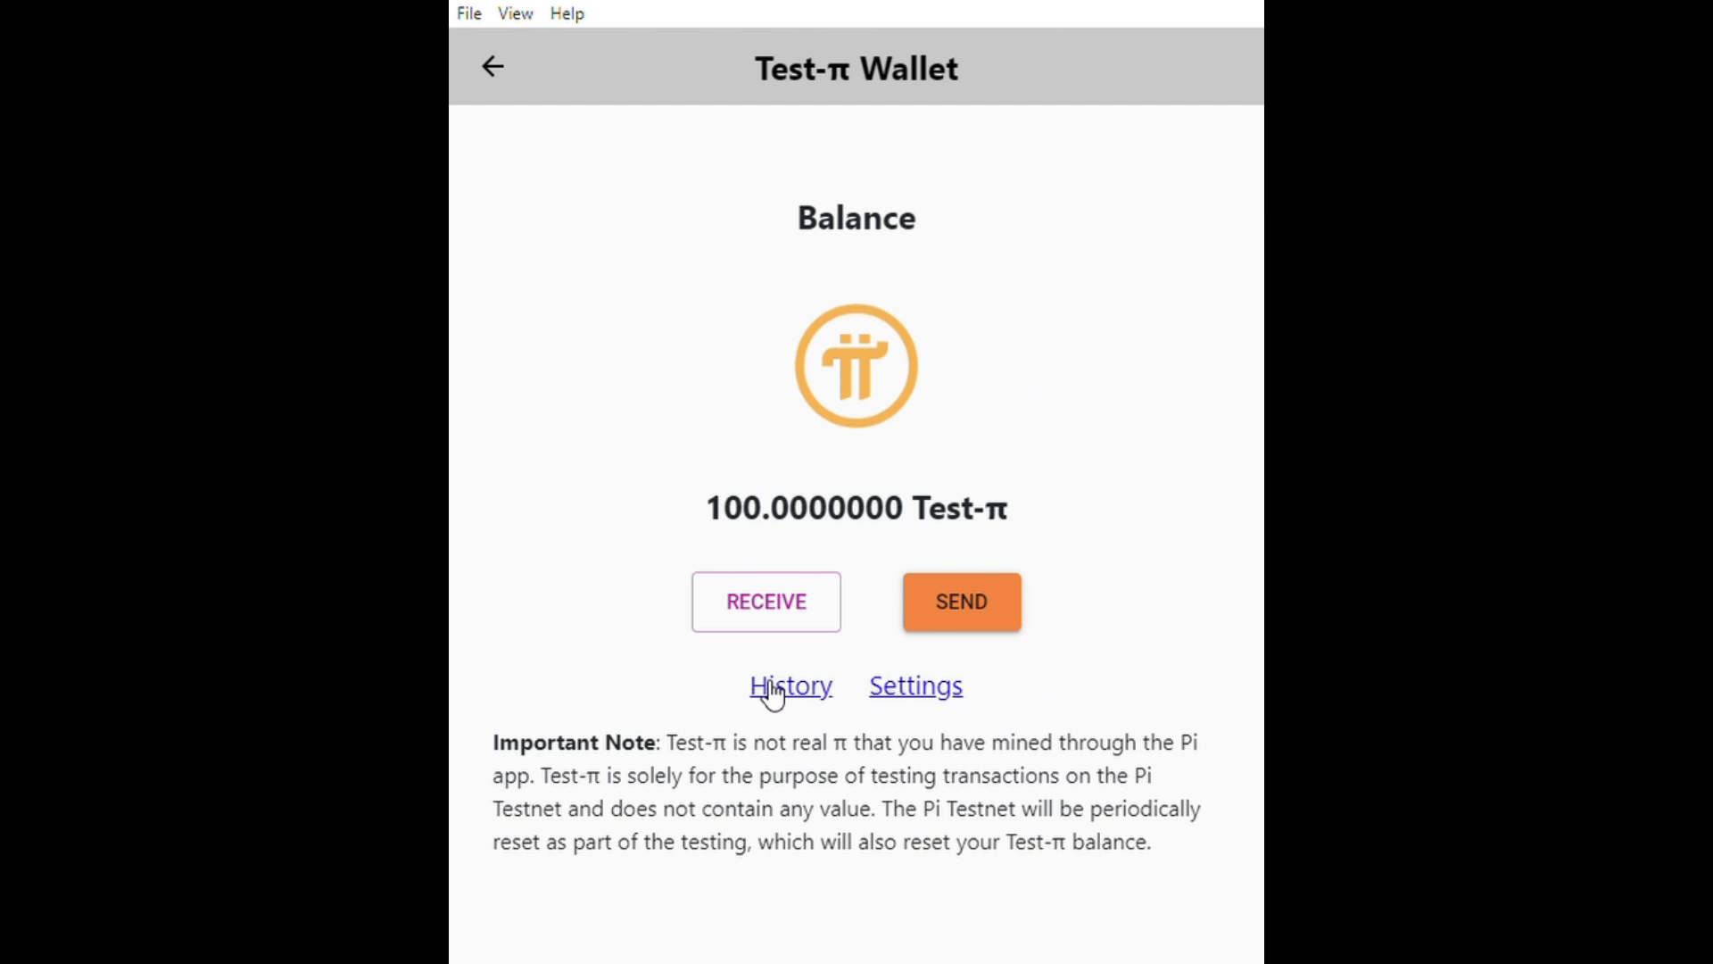
# Open the wallet settings and show the stored passphrase
pyautogui.click(905, 691)
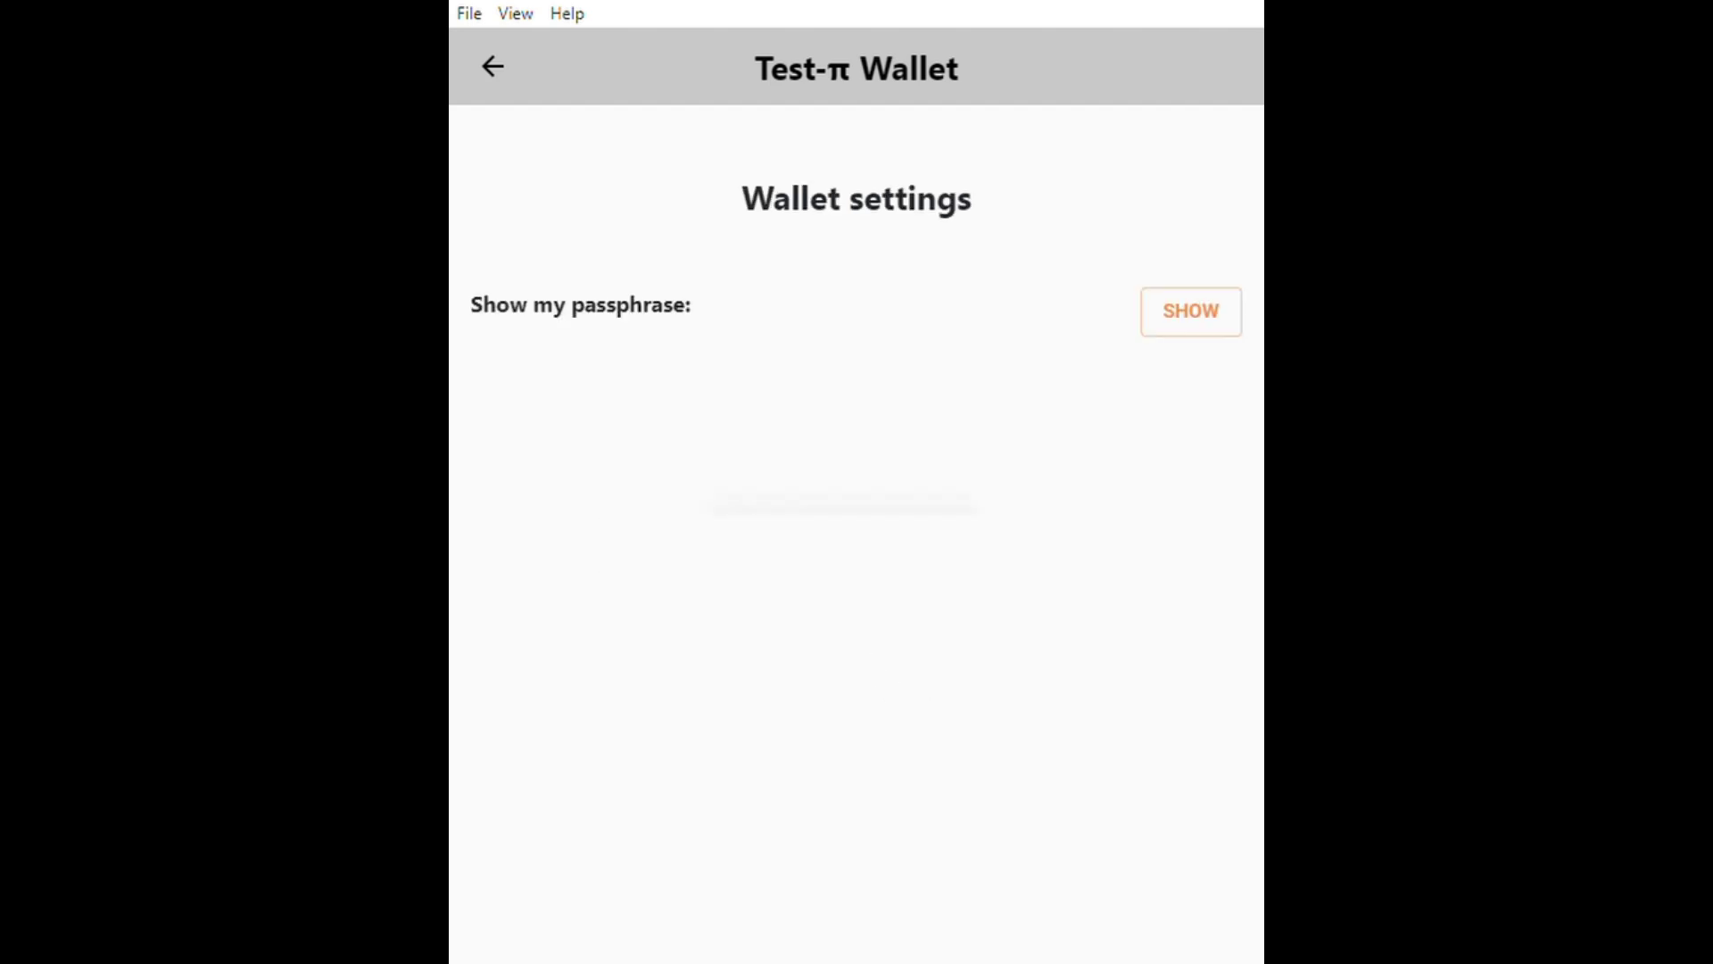
pyautogui.click(1196, 323)
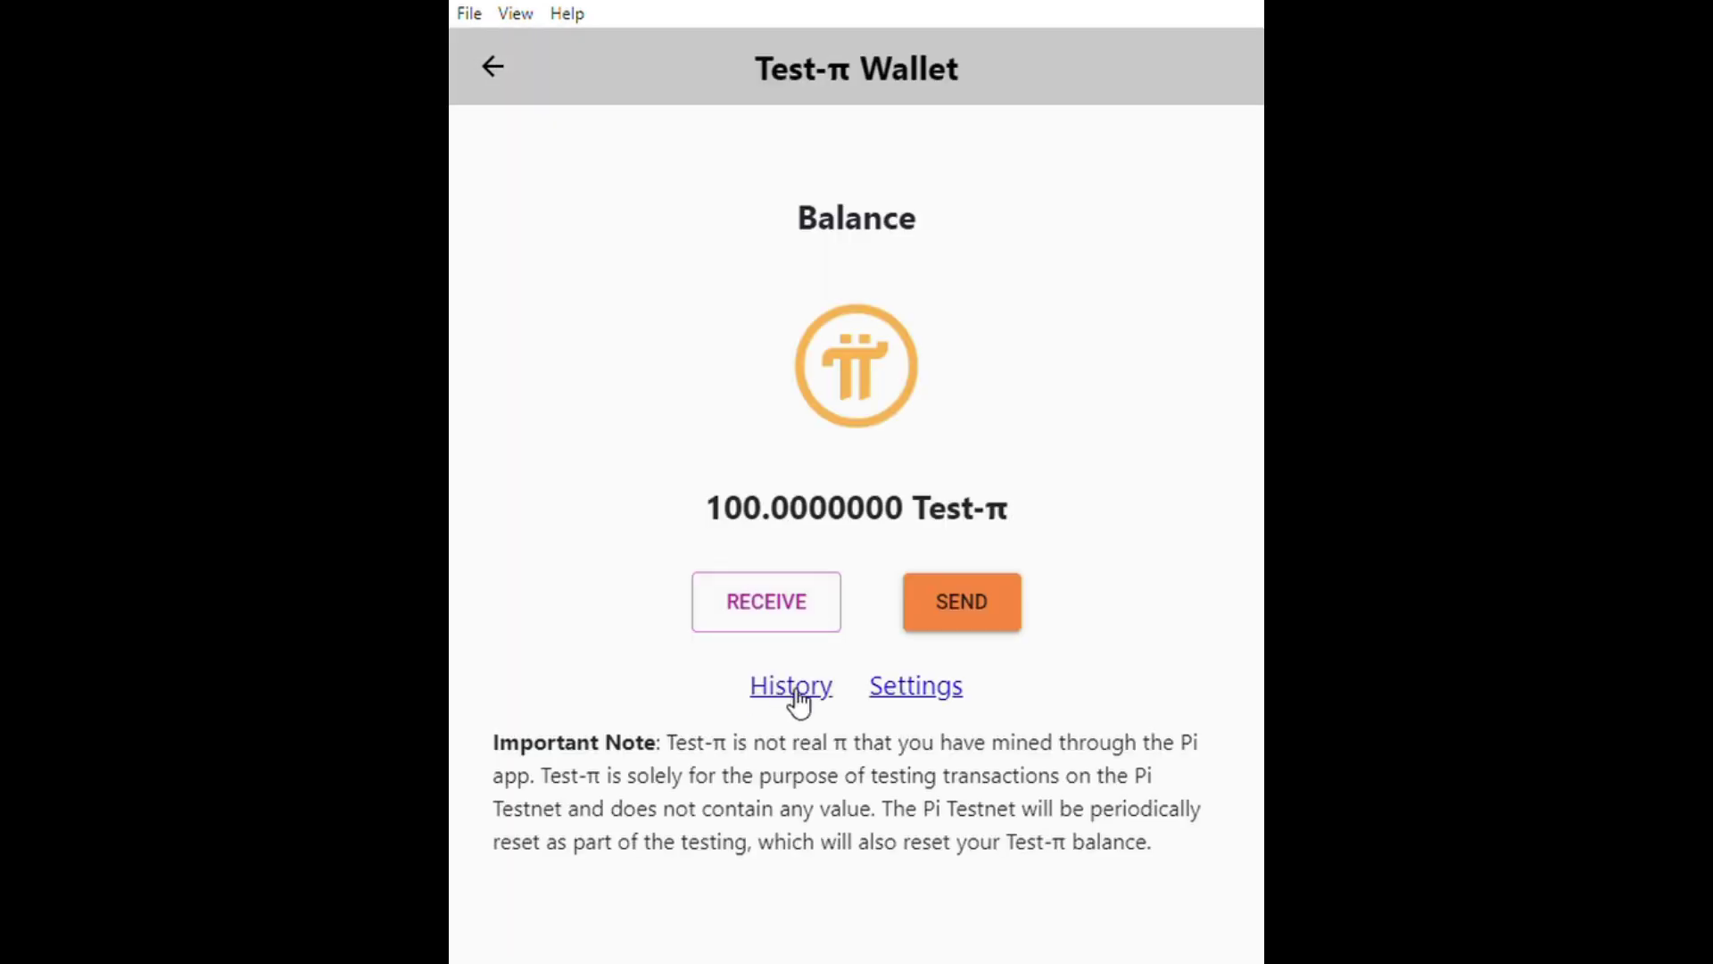
# View the transaction detail of the wallet-created entry in the payment history and return to the balance
pyautogui.click(790, 687)
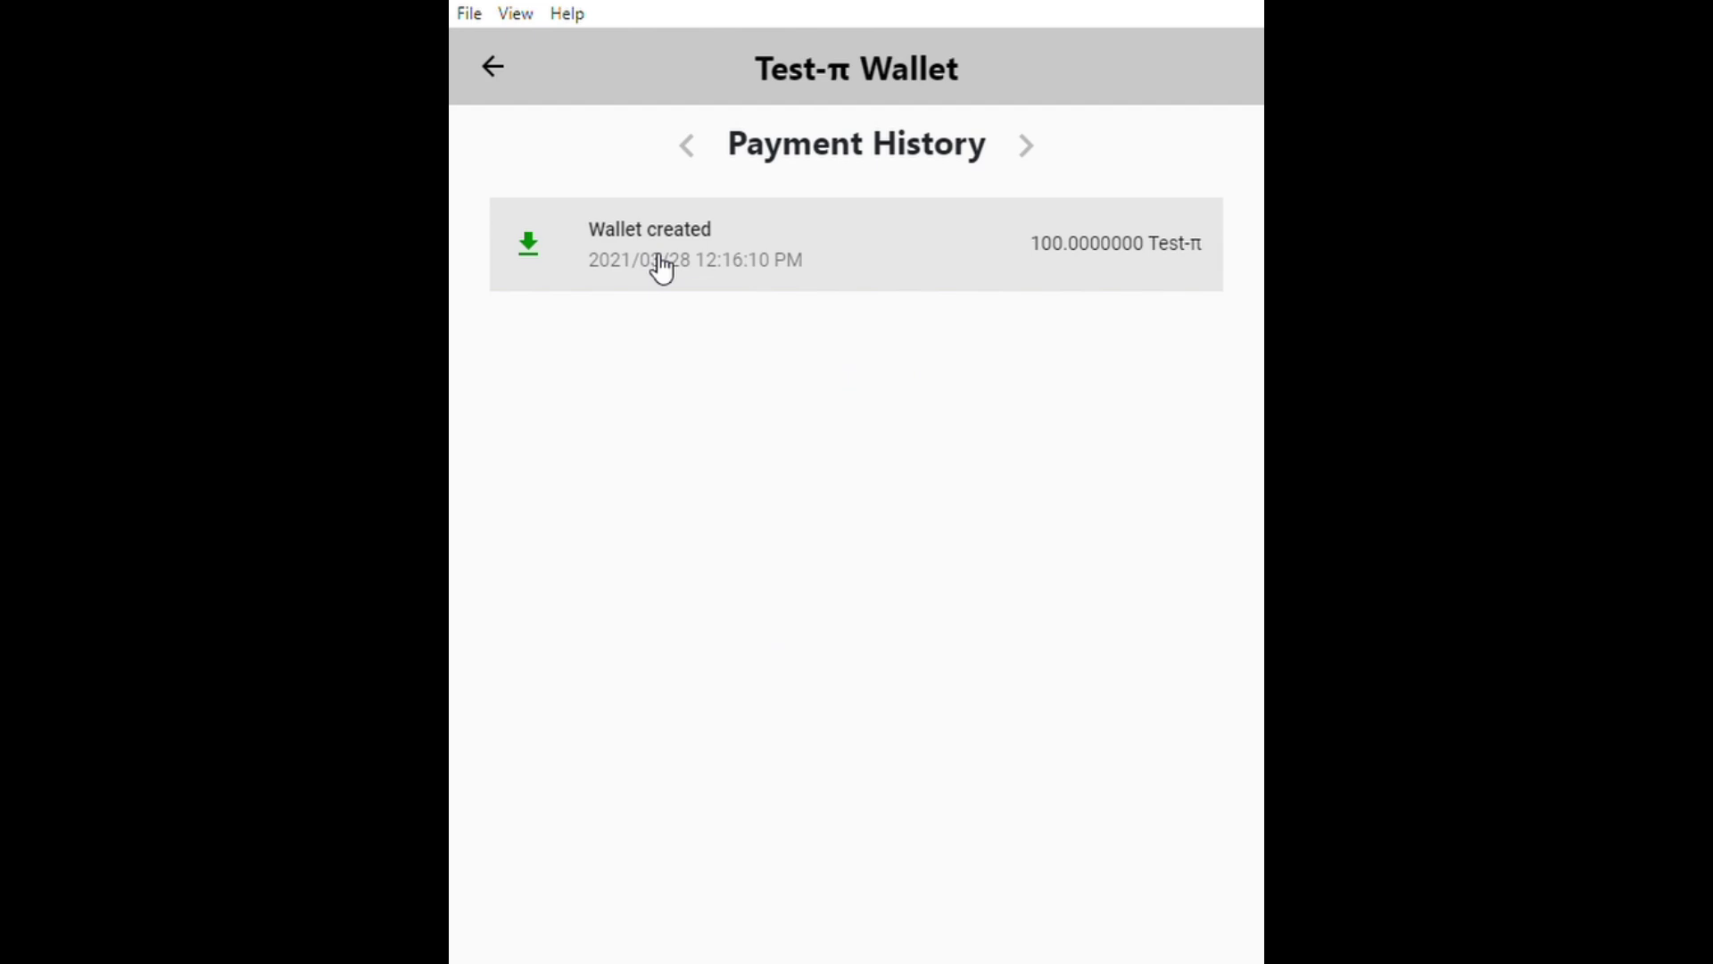
pyautogui.click(866, 243)
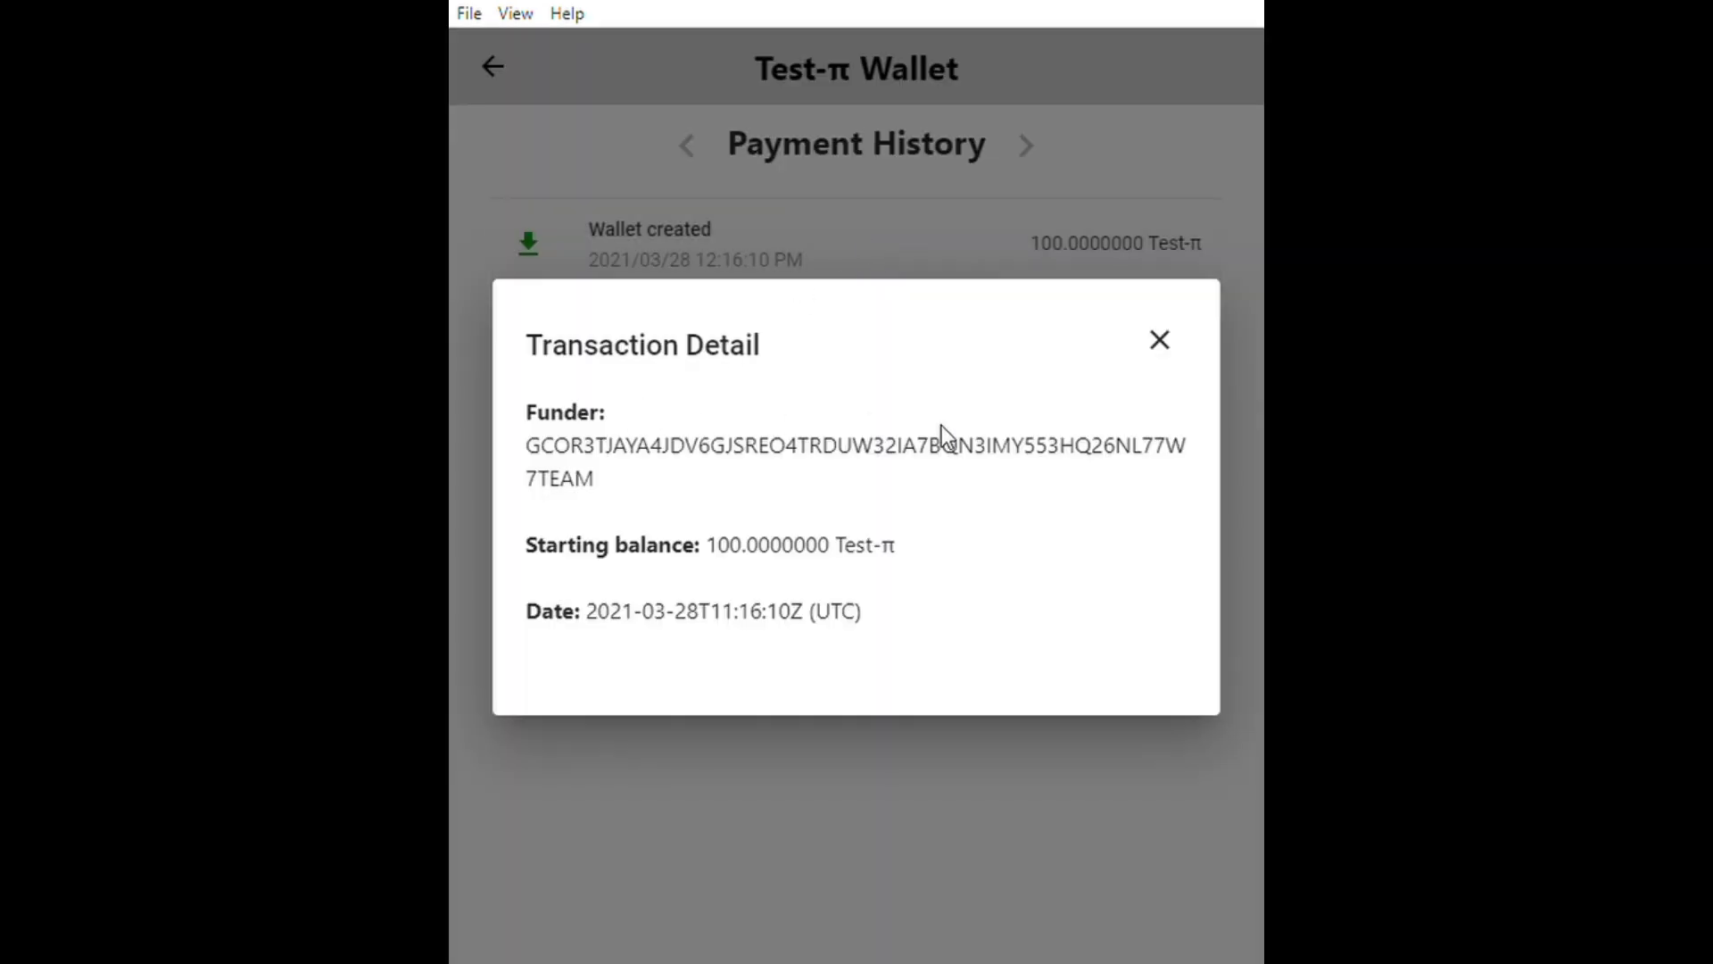
pyautogui.click(1163, 346)
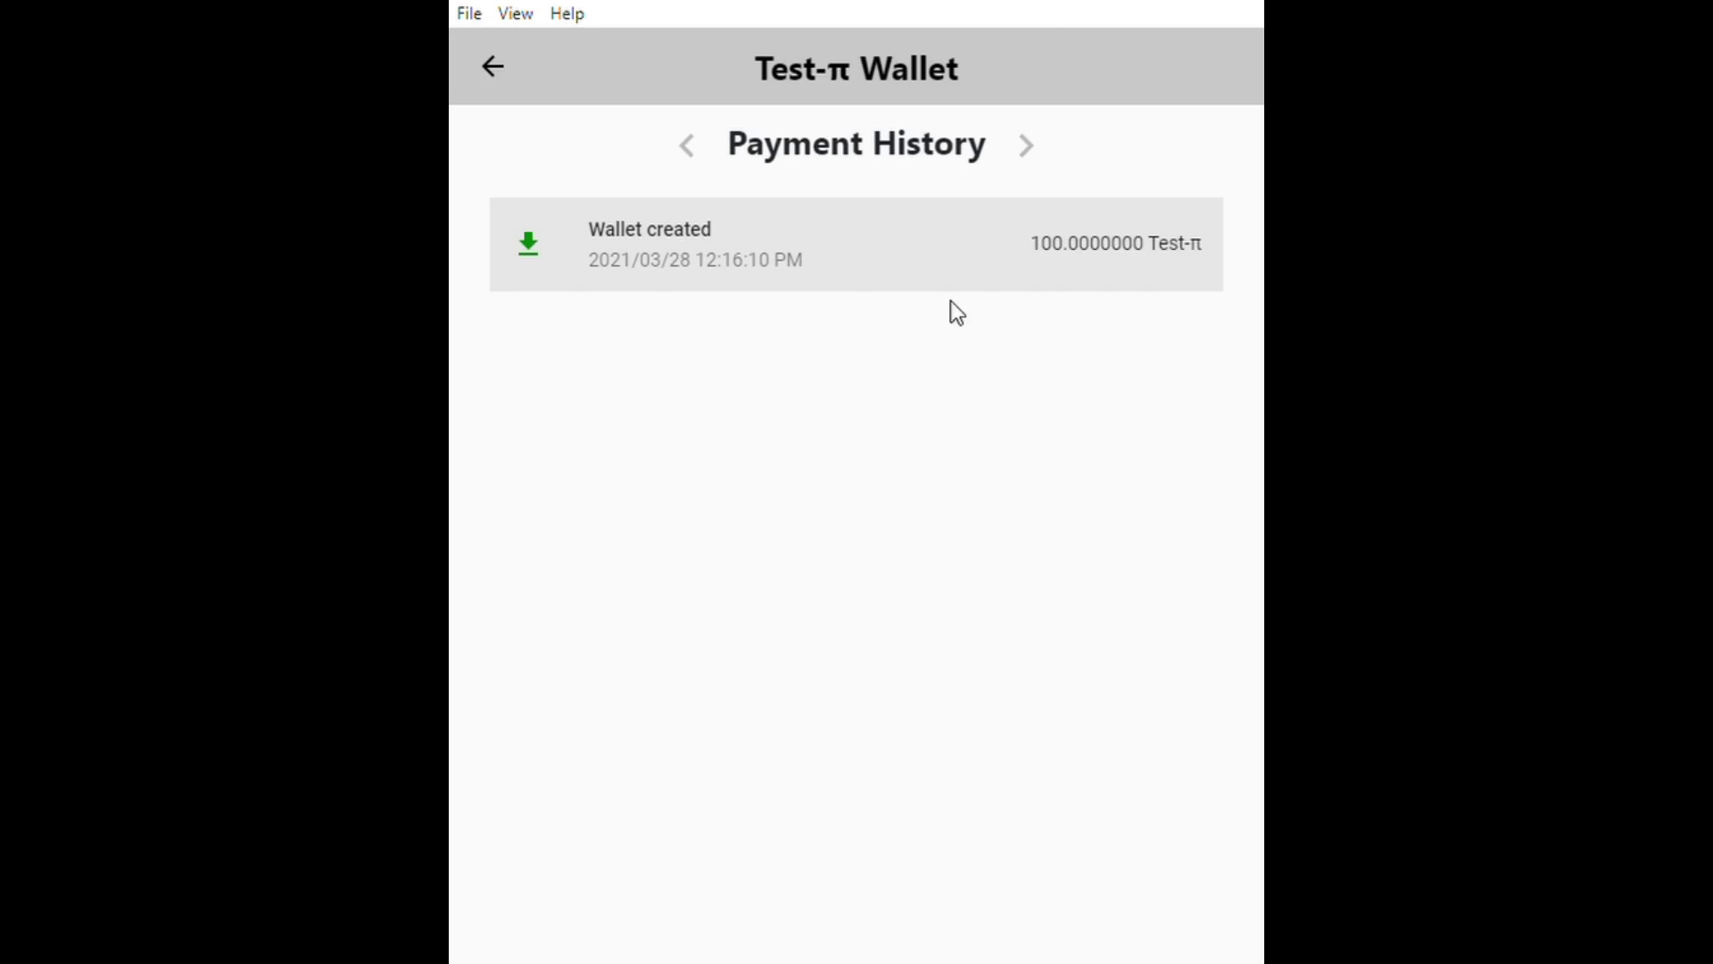
pyautogui.click(496, 72)
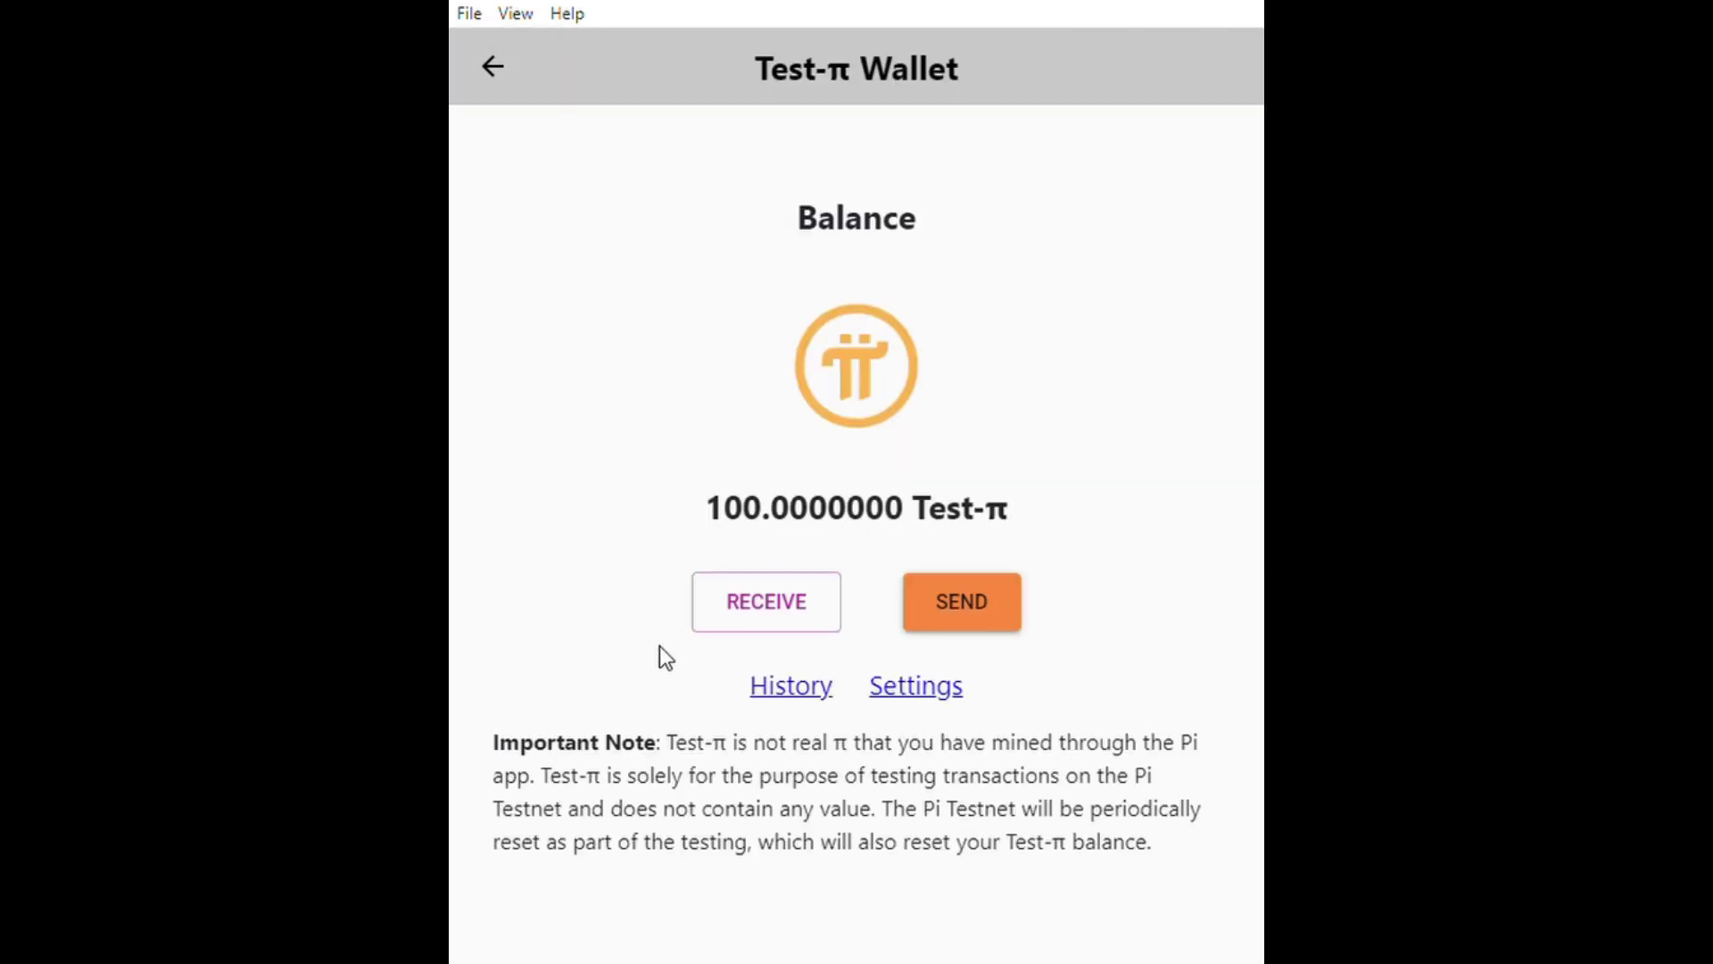
# View the wallet's page for receiving Test-π and go back
pyautogui.click(803, 592)
pyautogui.click(907, 700)
pyautogui.click(496, 73)
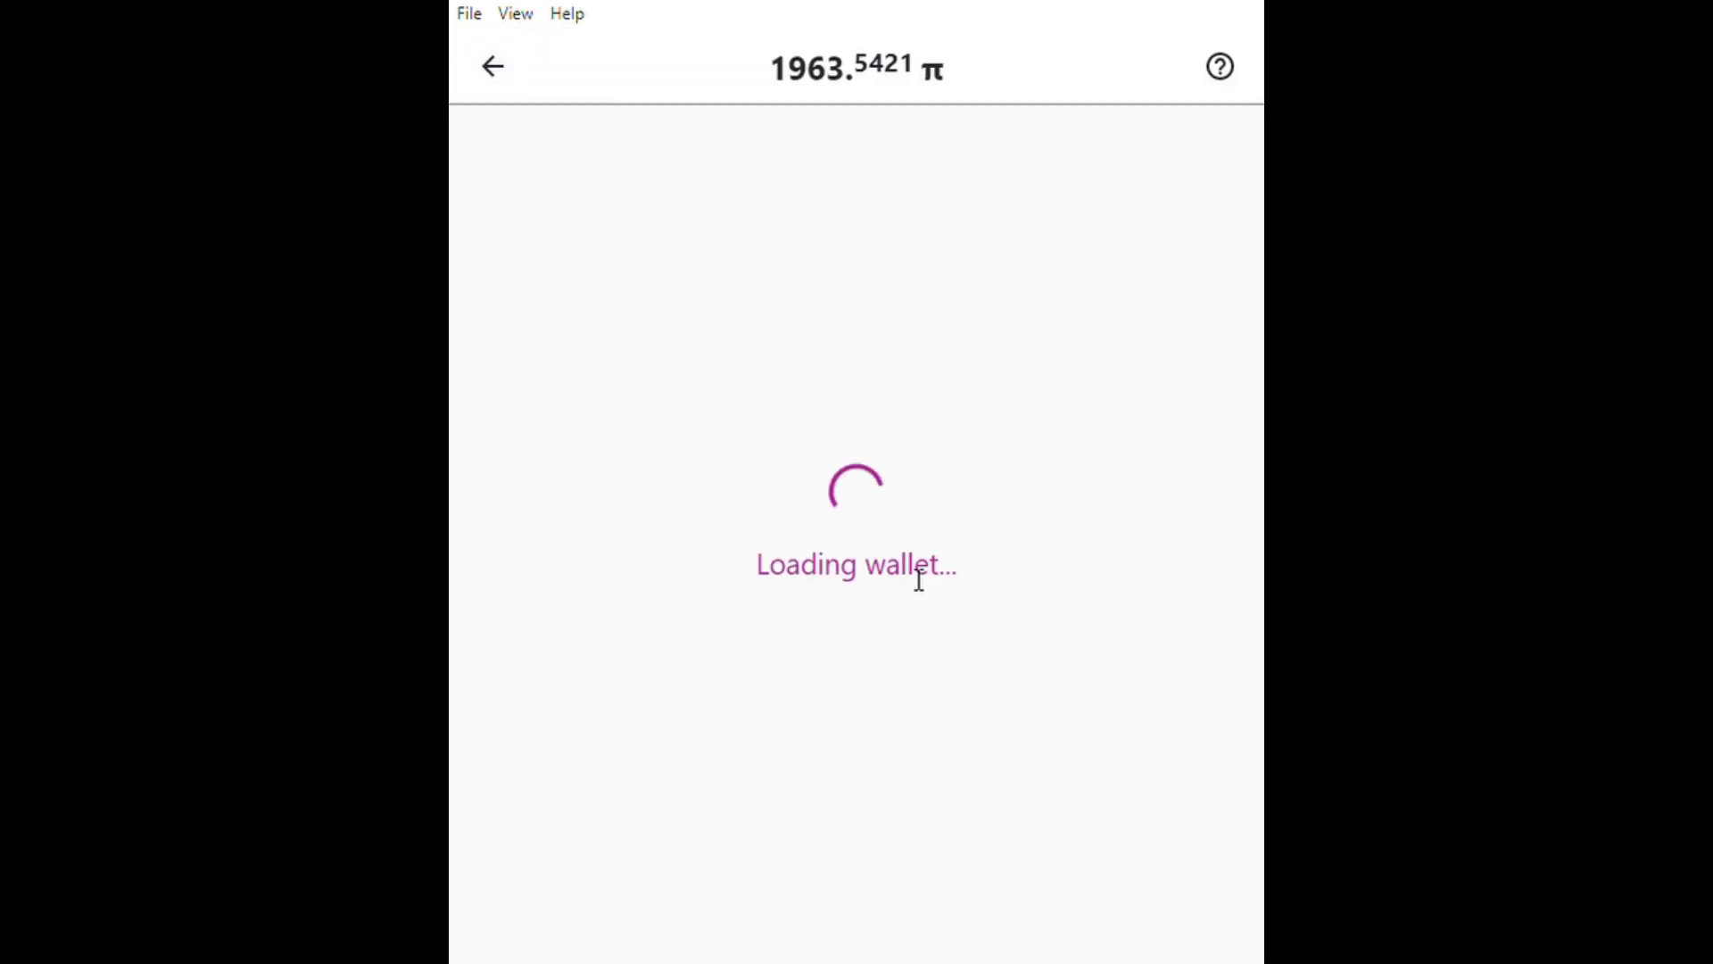
# Look through the Send Test-π form with its recipient, amount and fee fields, and return to the balance
pyautogui.click(963, 604)
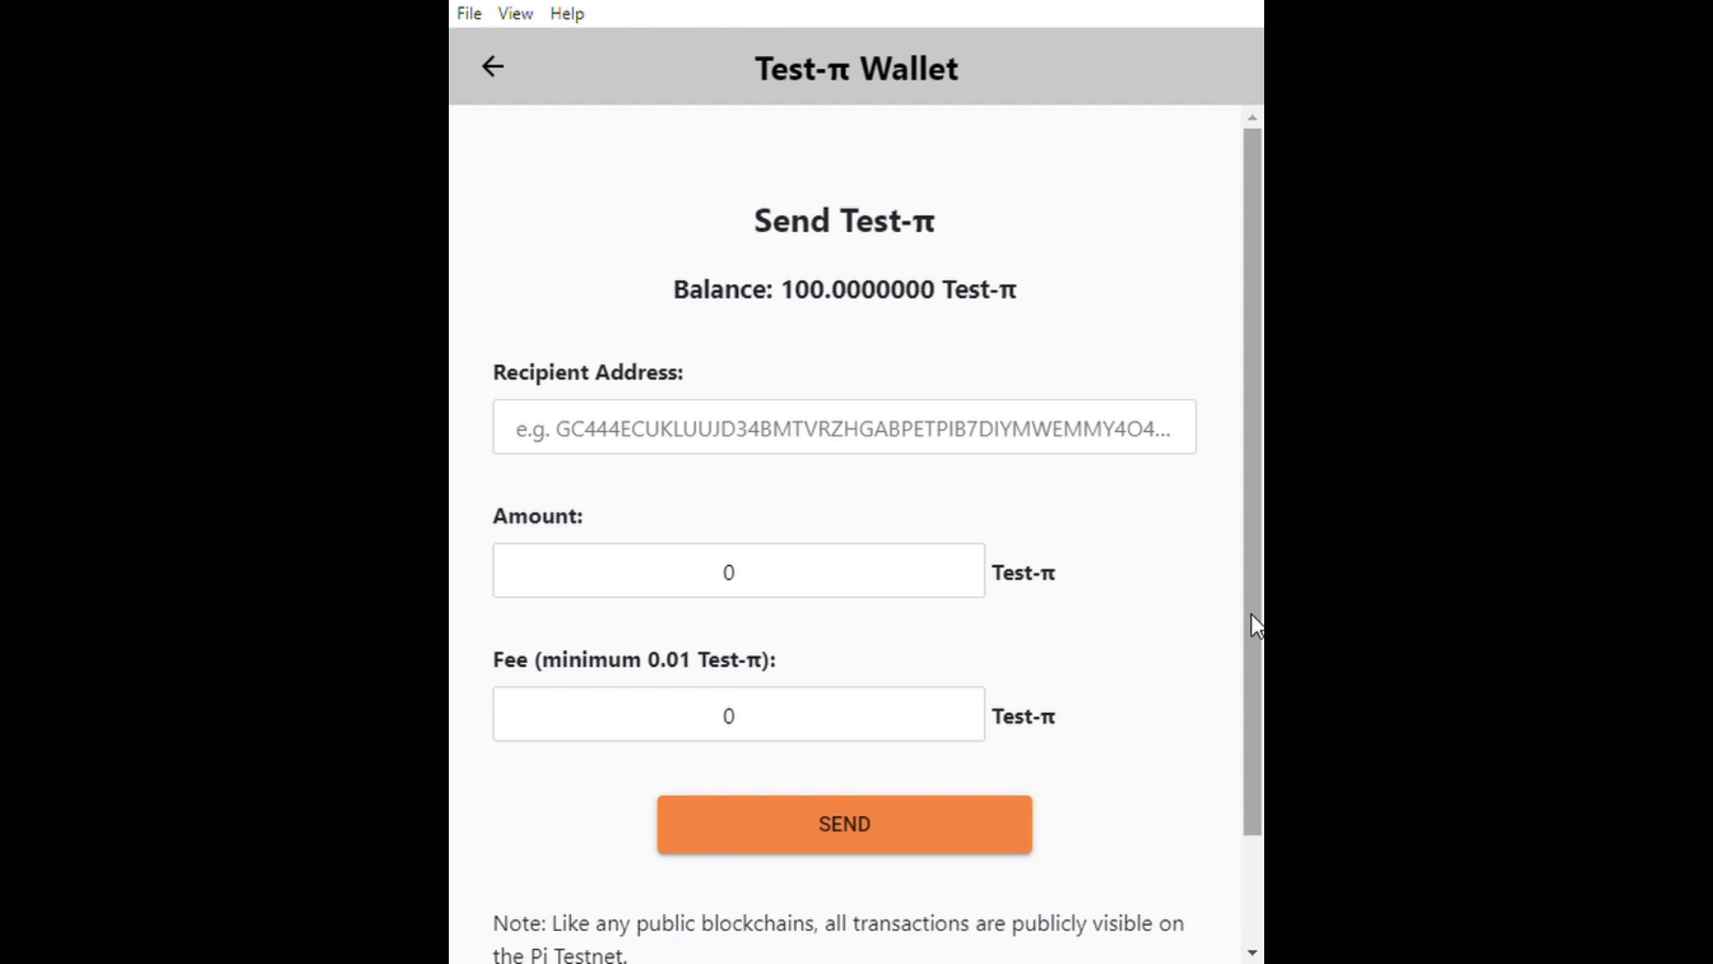
pyautogui.moveTo(1251, 614); pyautogui.dragTo(1235, 575)
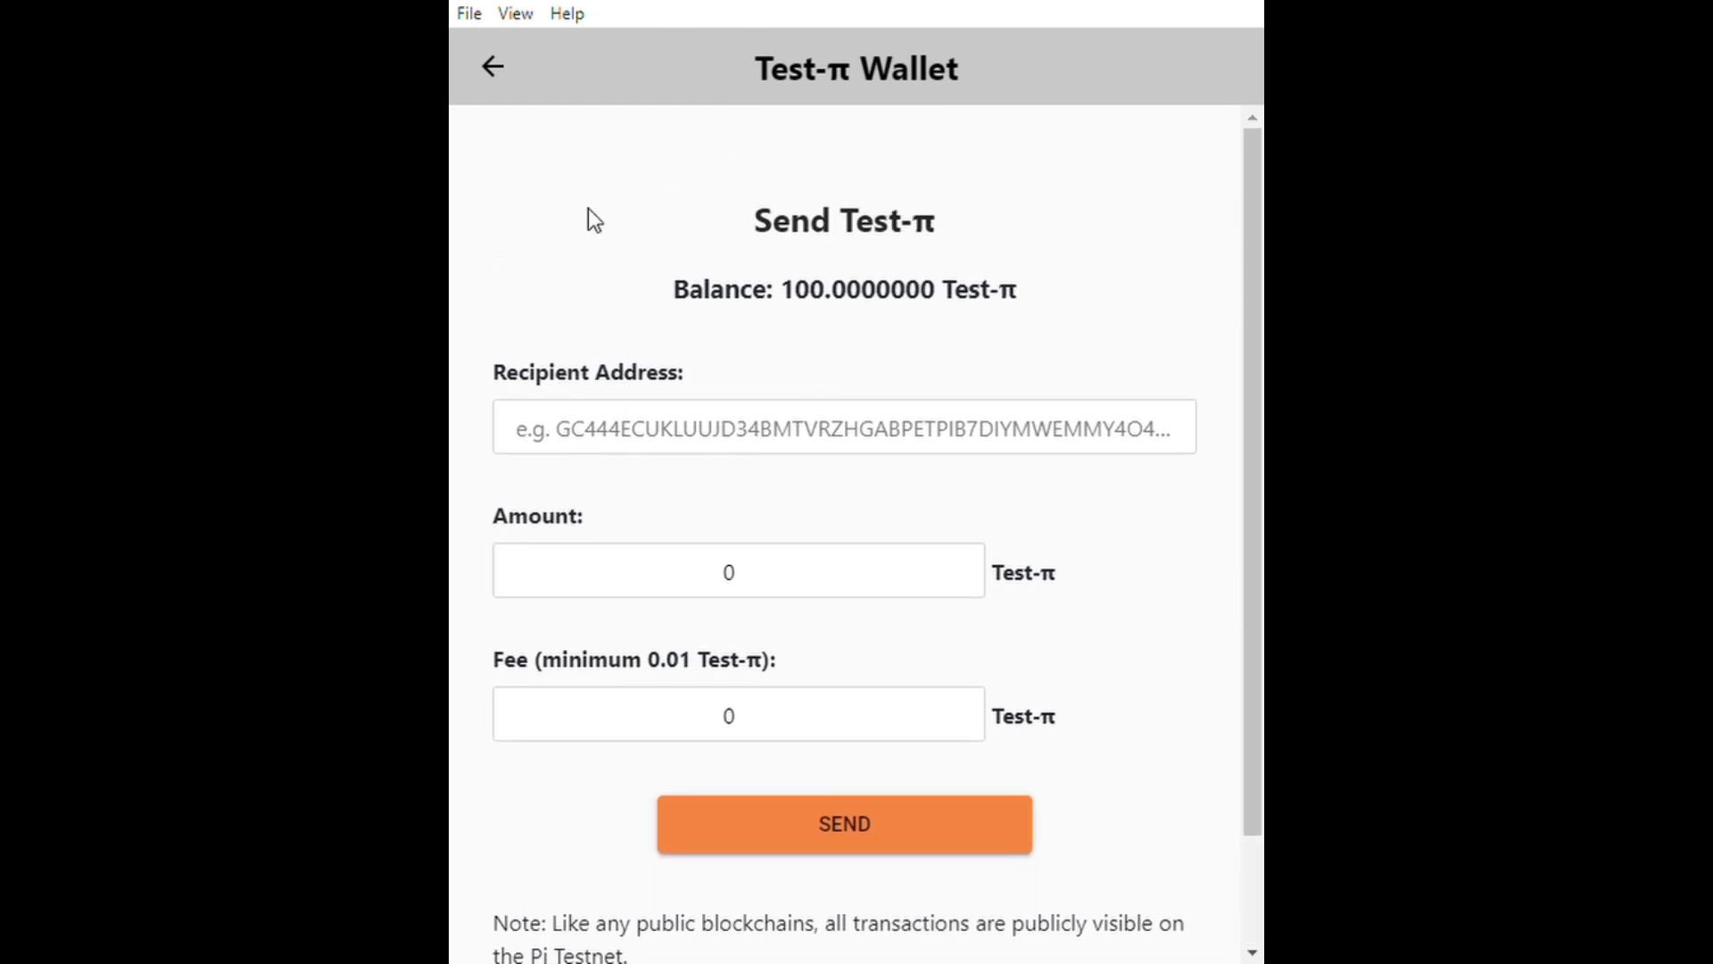
pyautogui.click(513, 80)
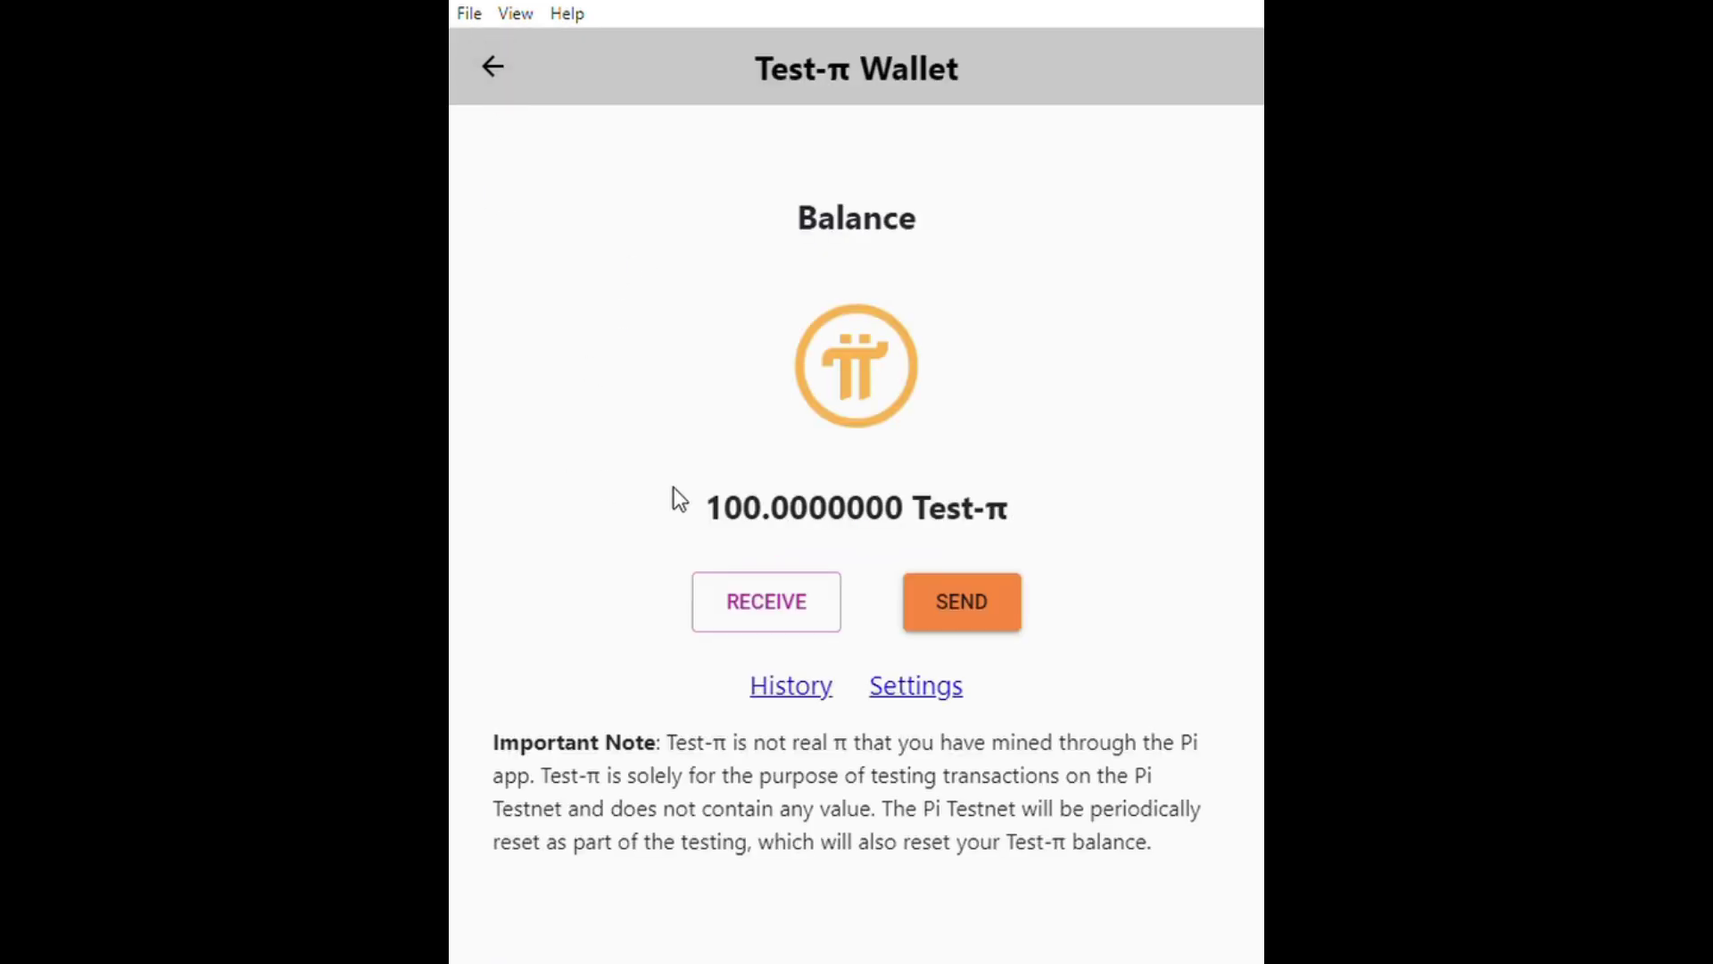
# Return to the home screen and reopen the wallet to view its balance
pyautogui.click(494, 69)
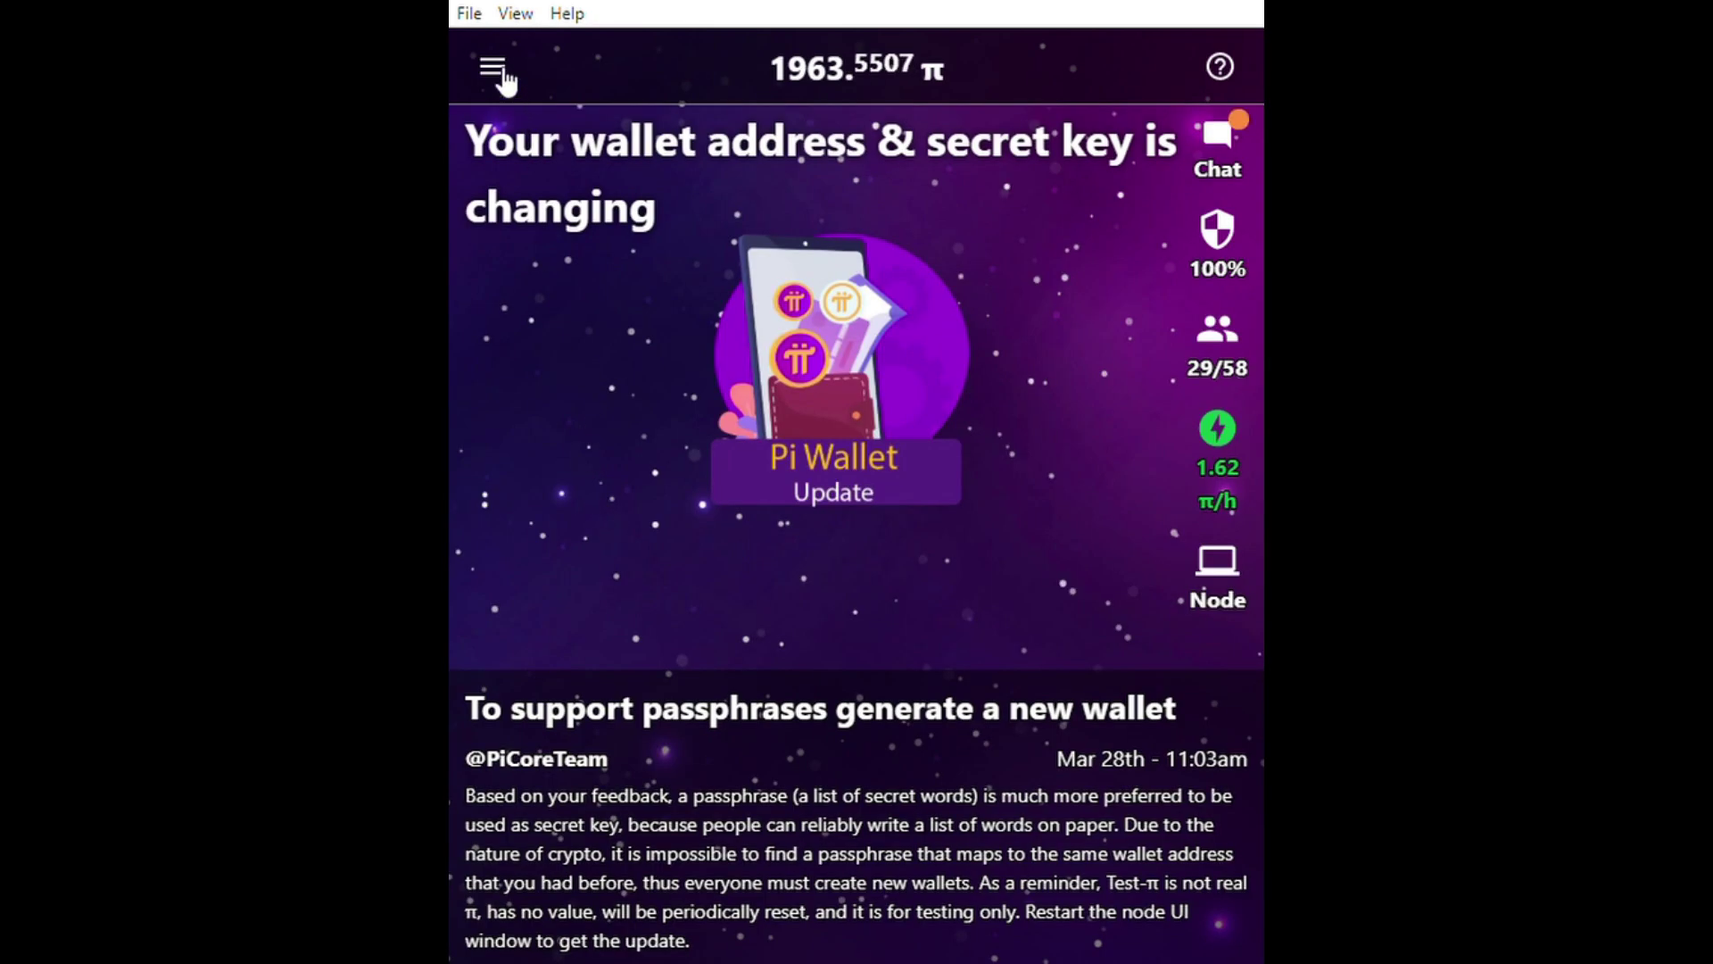
pyautogui.click(500, 73)
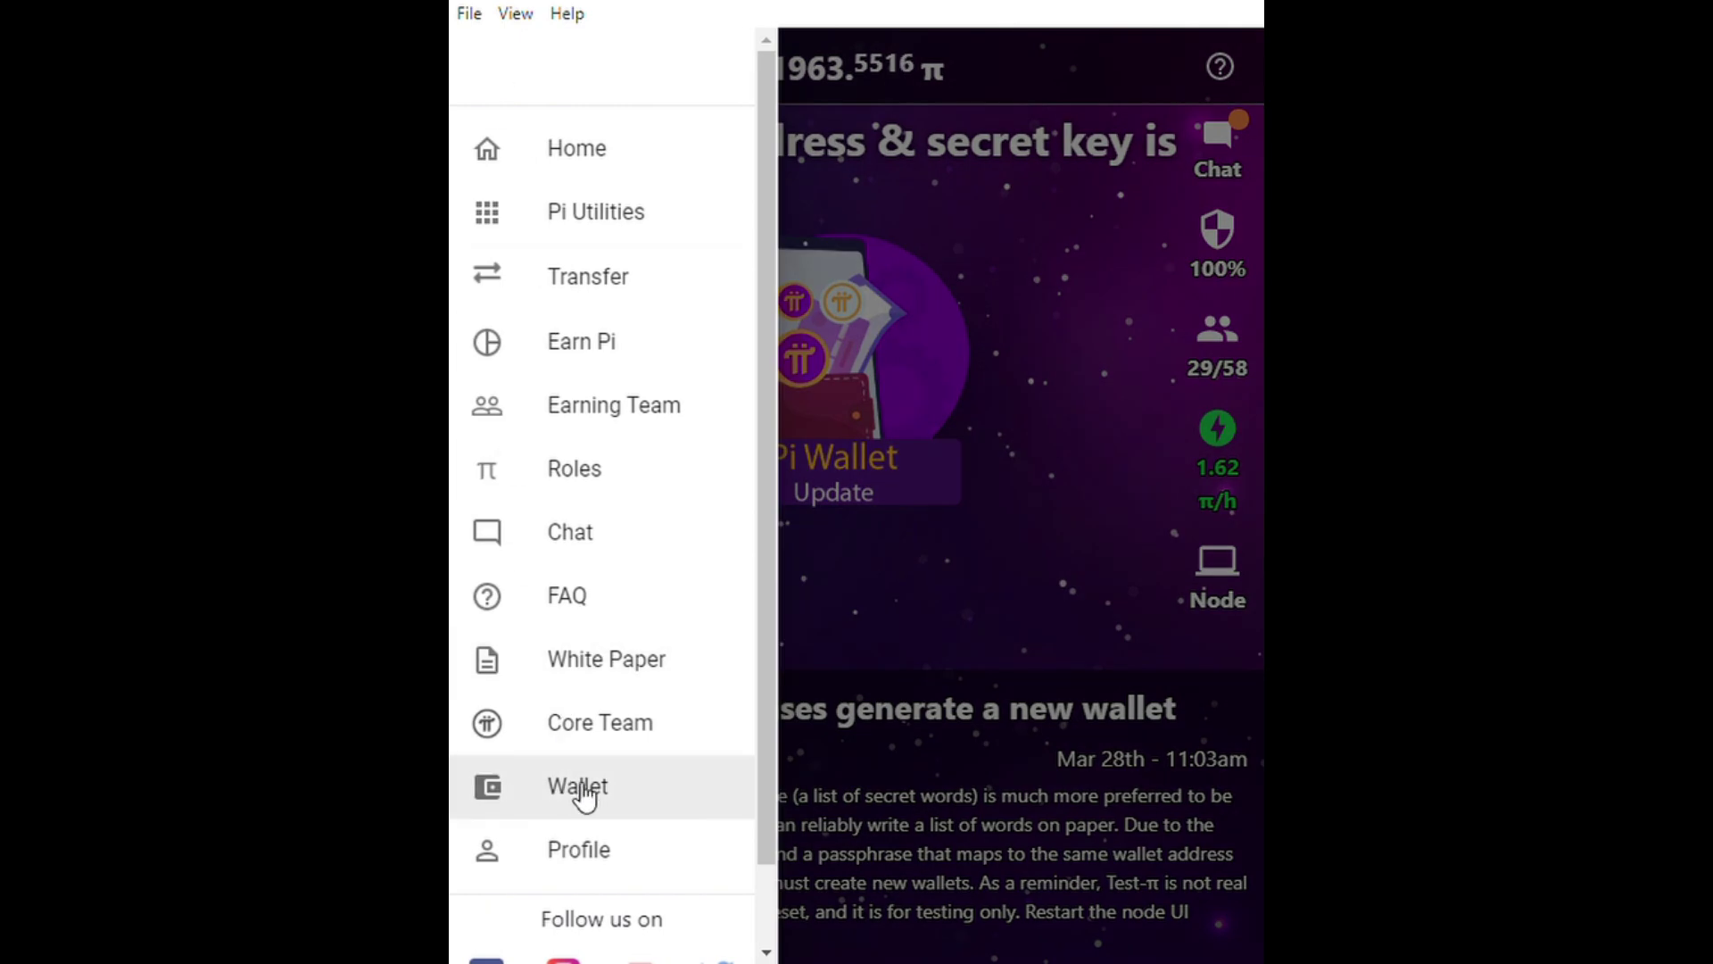
pyautogui.click(579, 788)
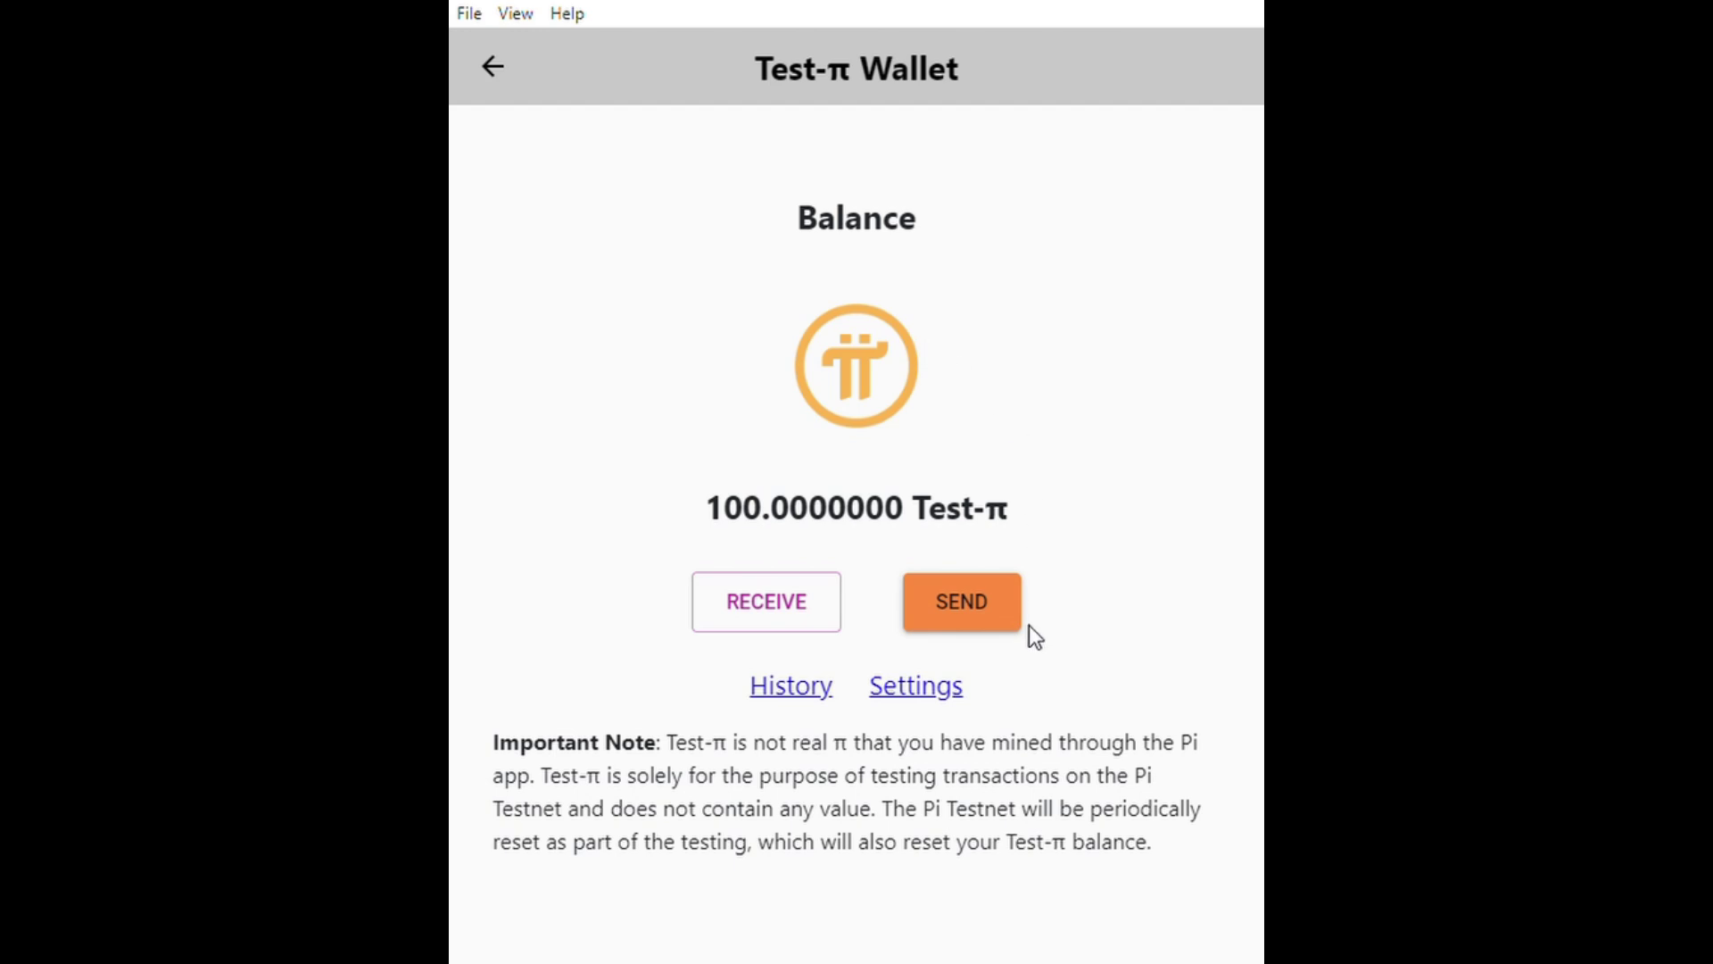
# Leave the wallet, open it once more from the home screen, and finish back on the home screen
pyautogui.click(492, 67)
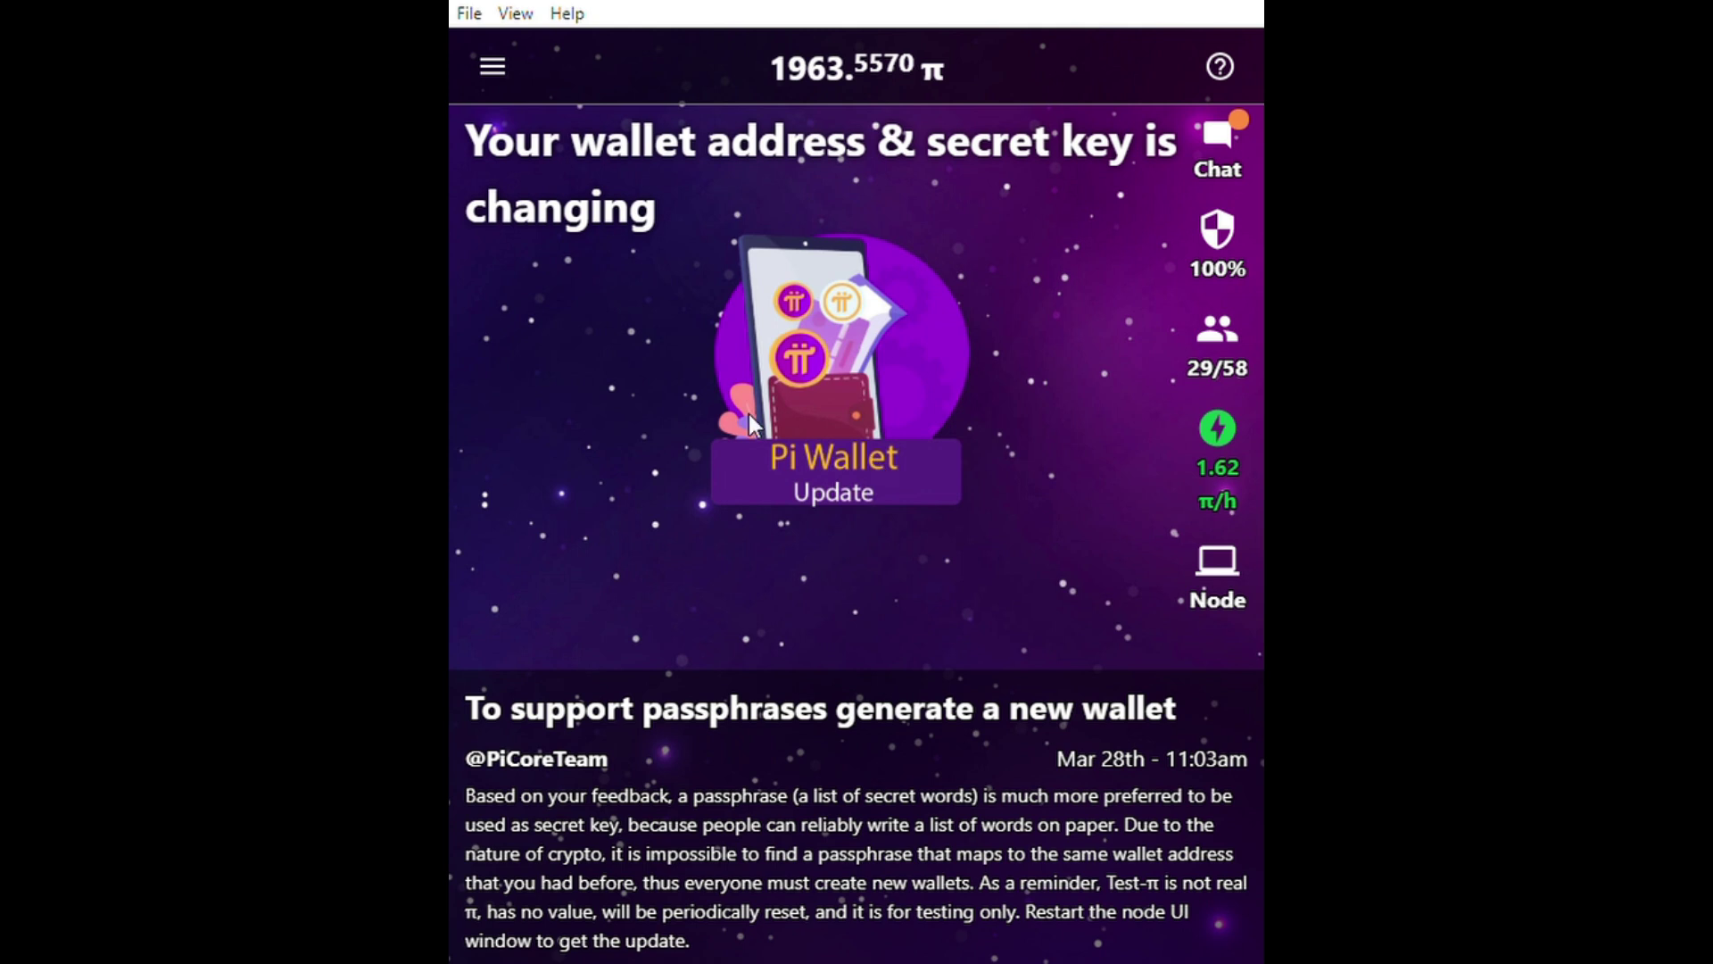
pyautogui.click(496, 72)
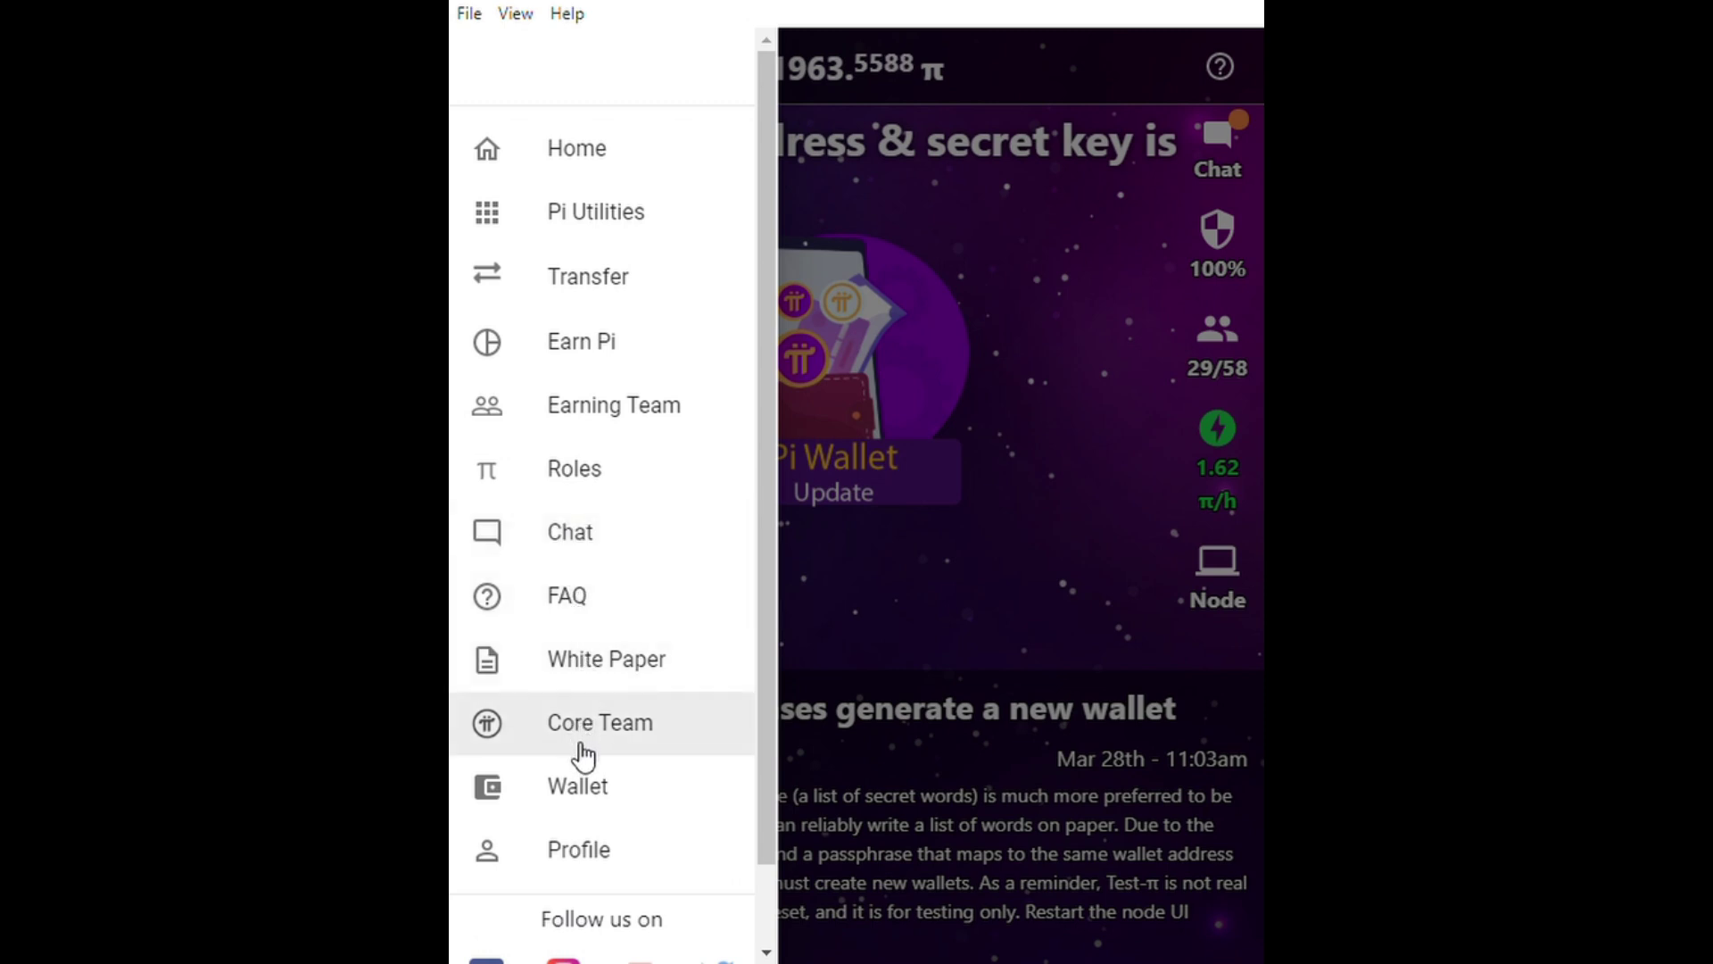
pyautogui.click(603, 790)
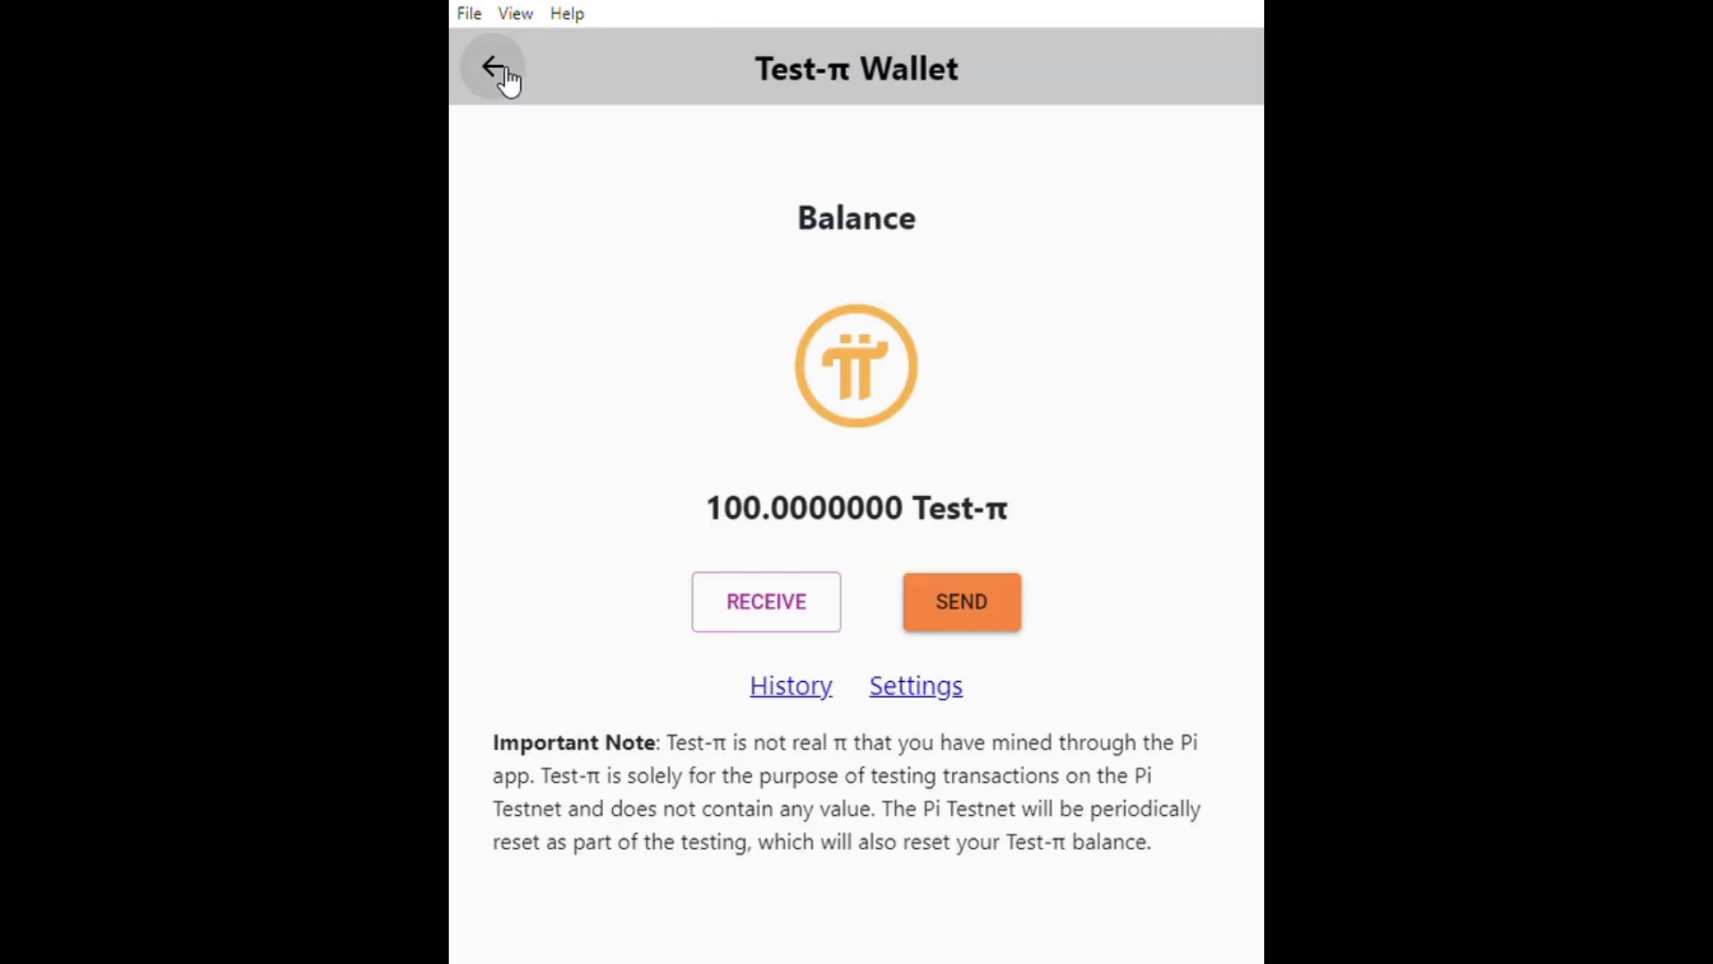
pyautogui.click(499, 70)
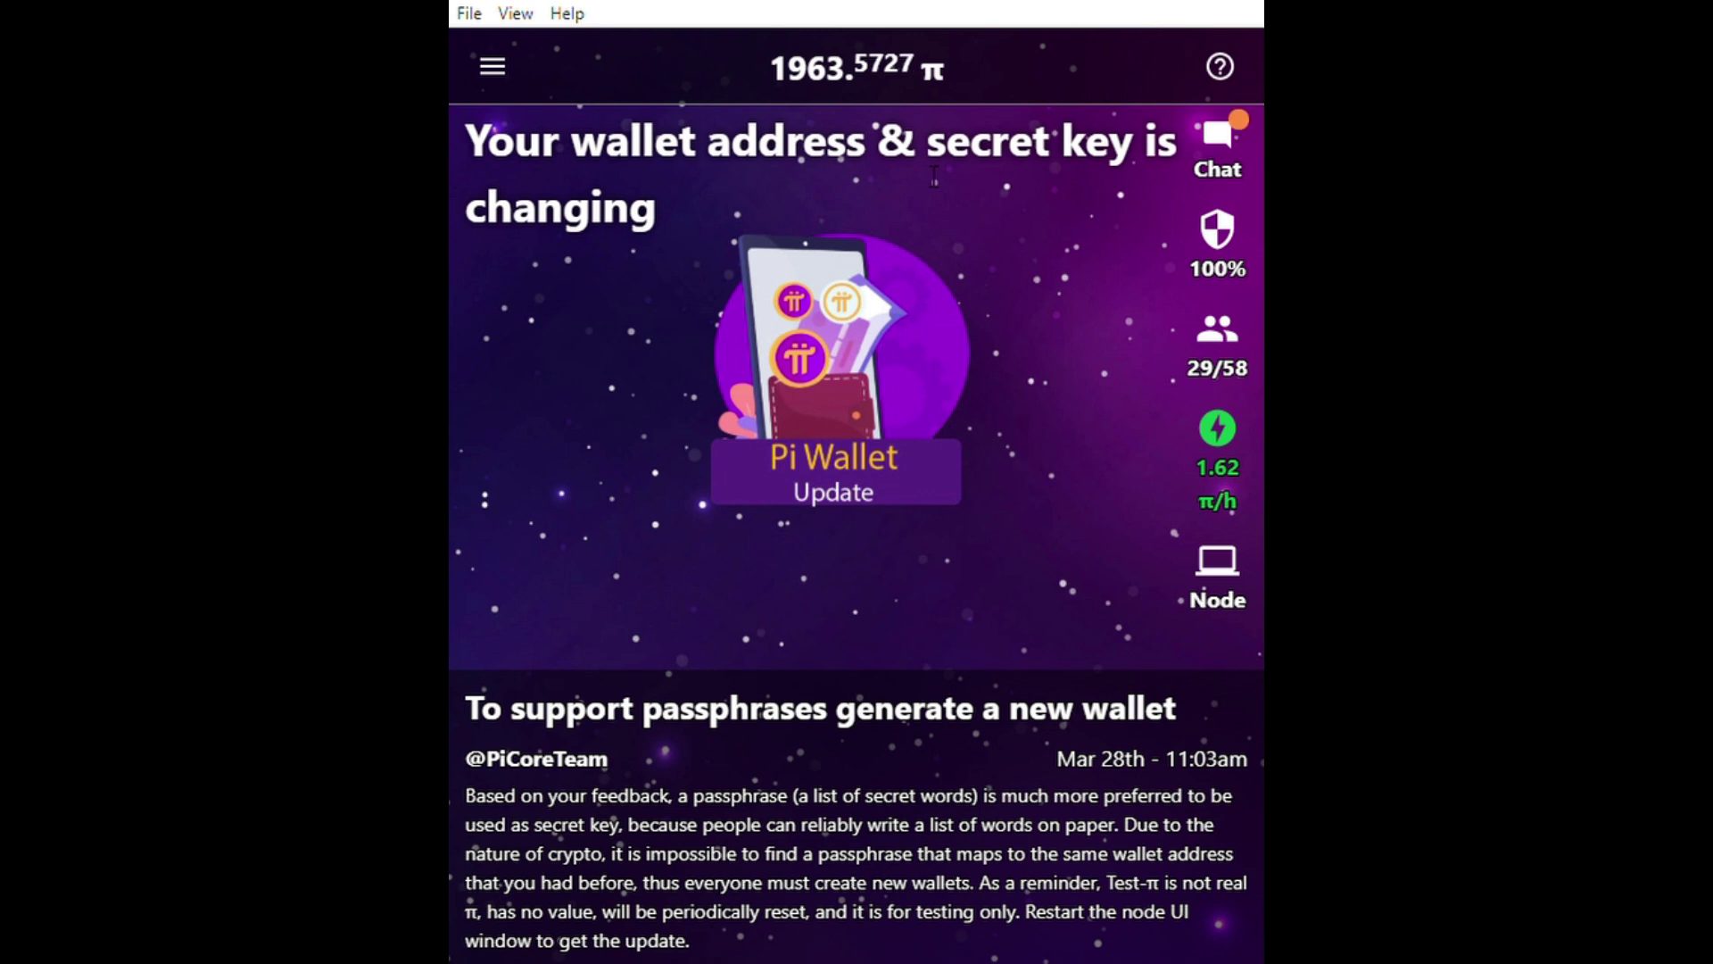